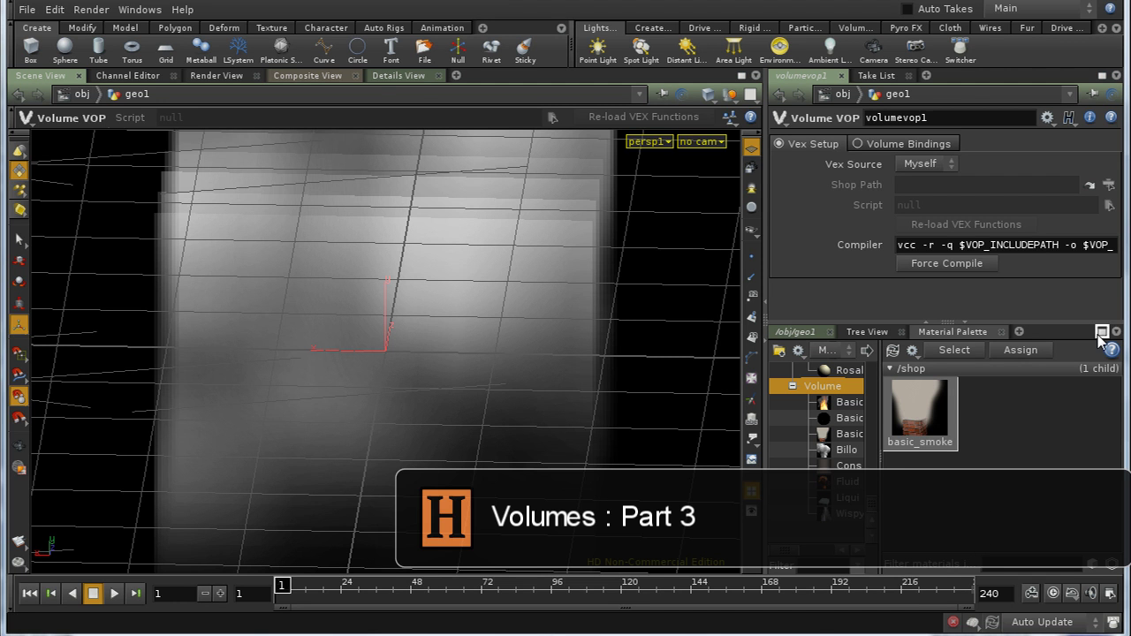
# Maximize the palette and navigate from geo1 up to /obj and into the shop network.
pyautogui.click(1102, 331)
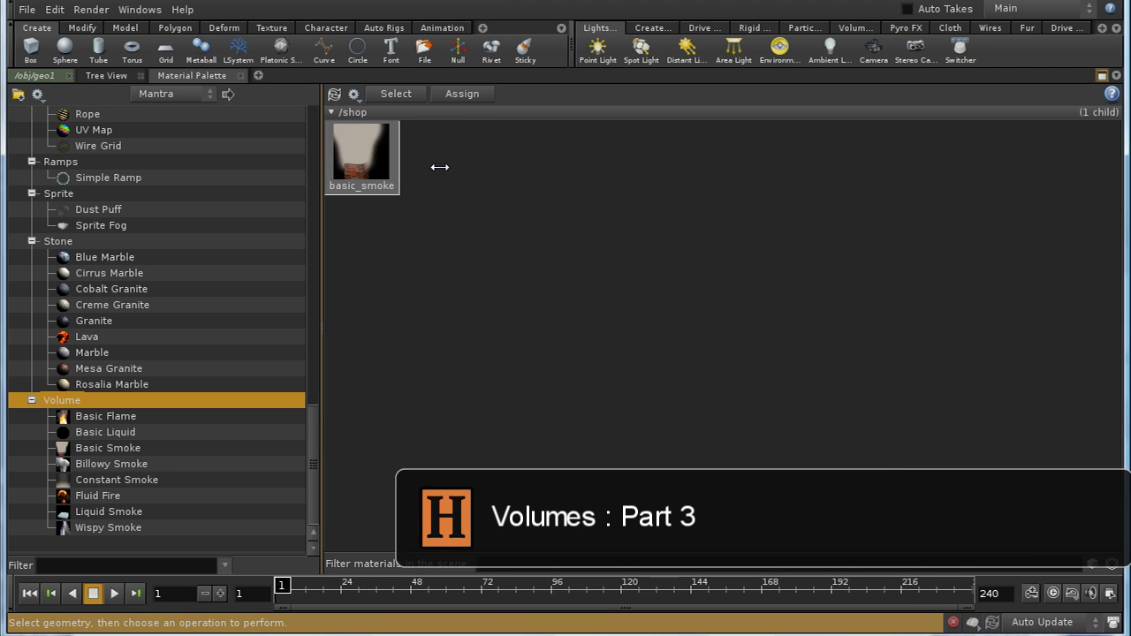
pyautogui.click(33, 75)
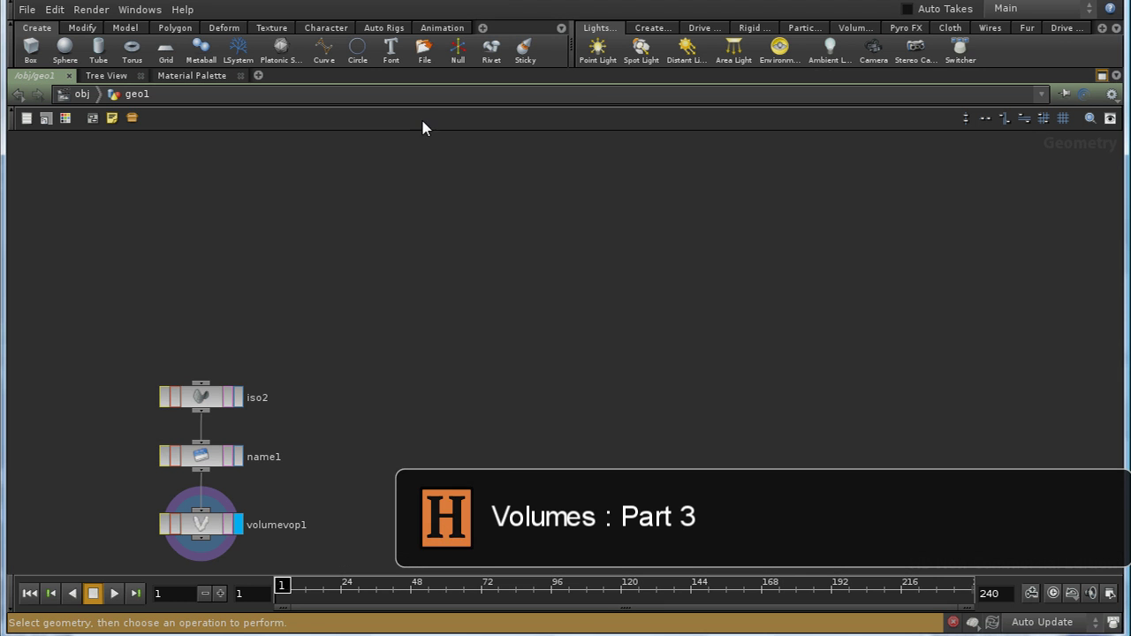
pyautogui.click(83, 93)
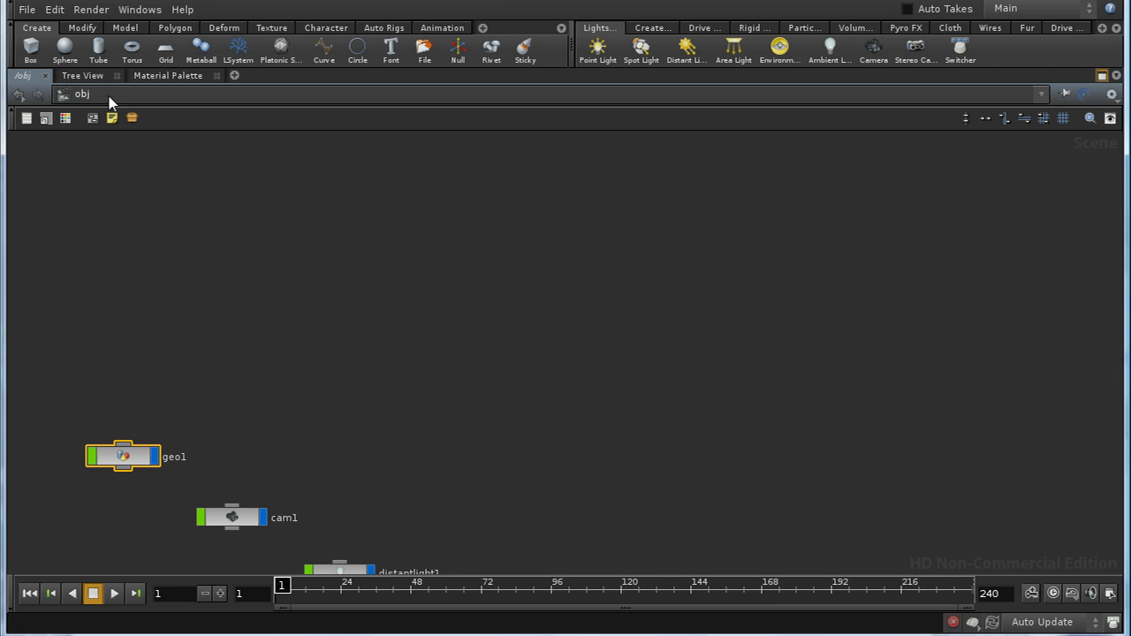
pyautogui.click(126, 92)
pyautogui.click(158, 196)
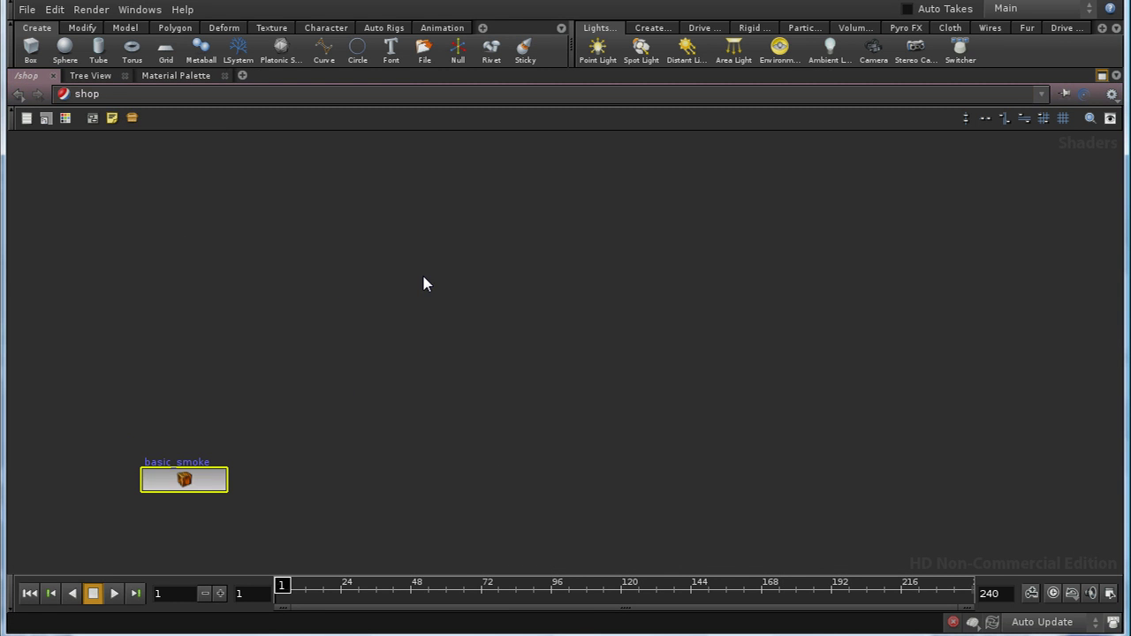
# Enter basic_smoke, then its smoke shader, framing the density, colour and shadow nodes feeding output1.
pyautogui.doubleClick(199, 488)
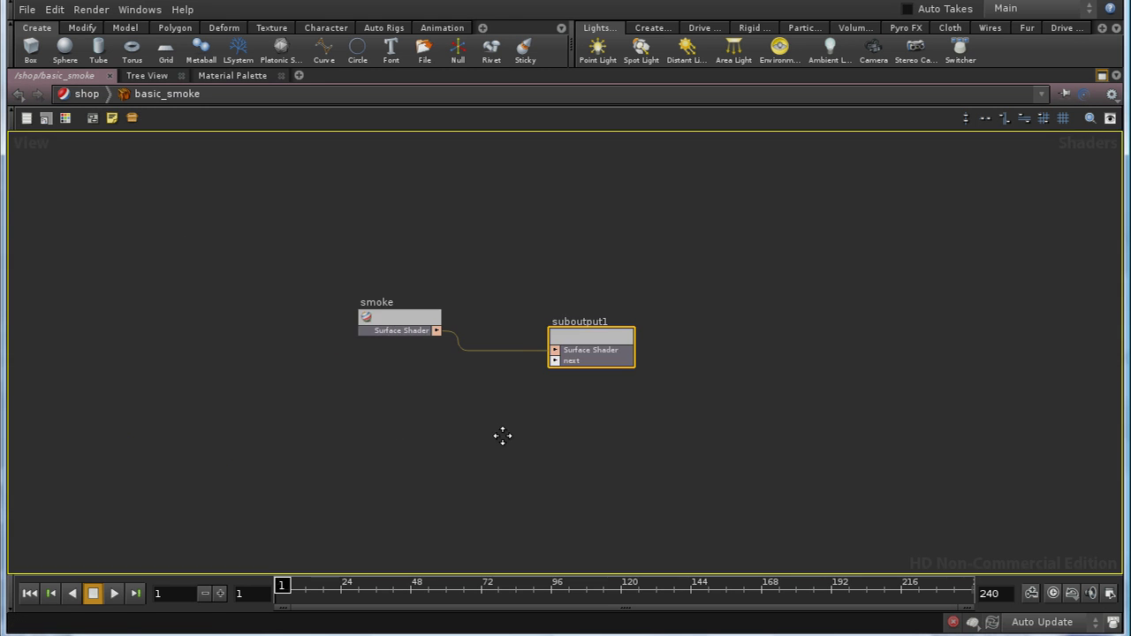
pyautogui.doubleClick(466, 314)
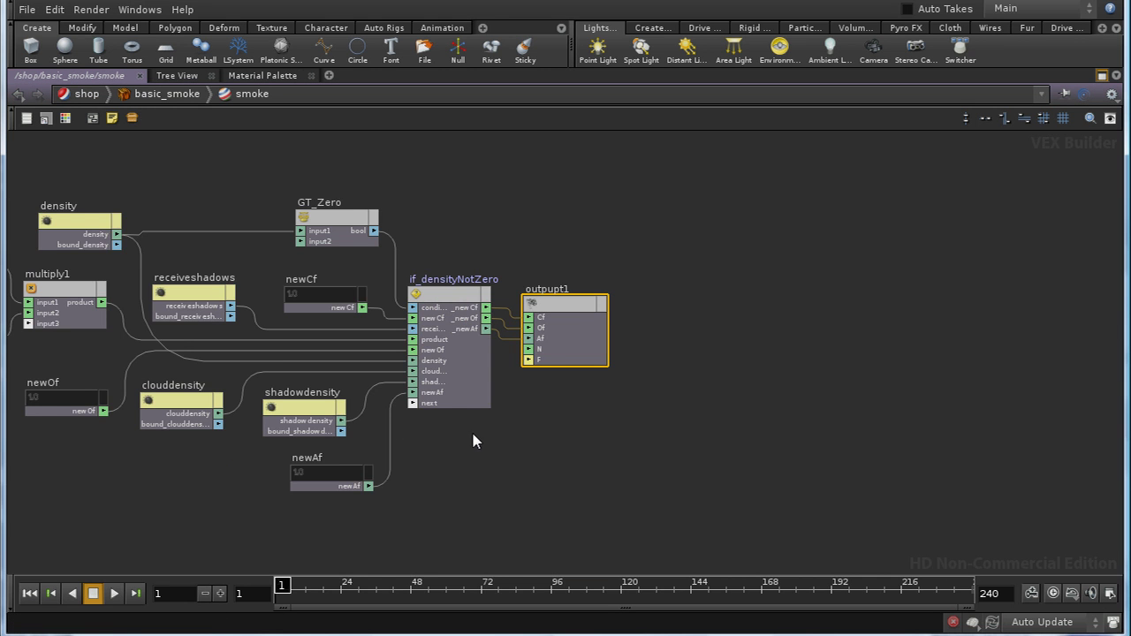
pyautogui.moveTo(475, 442); pyautogui.dragTo(805, 450, button='middle')
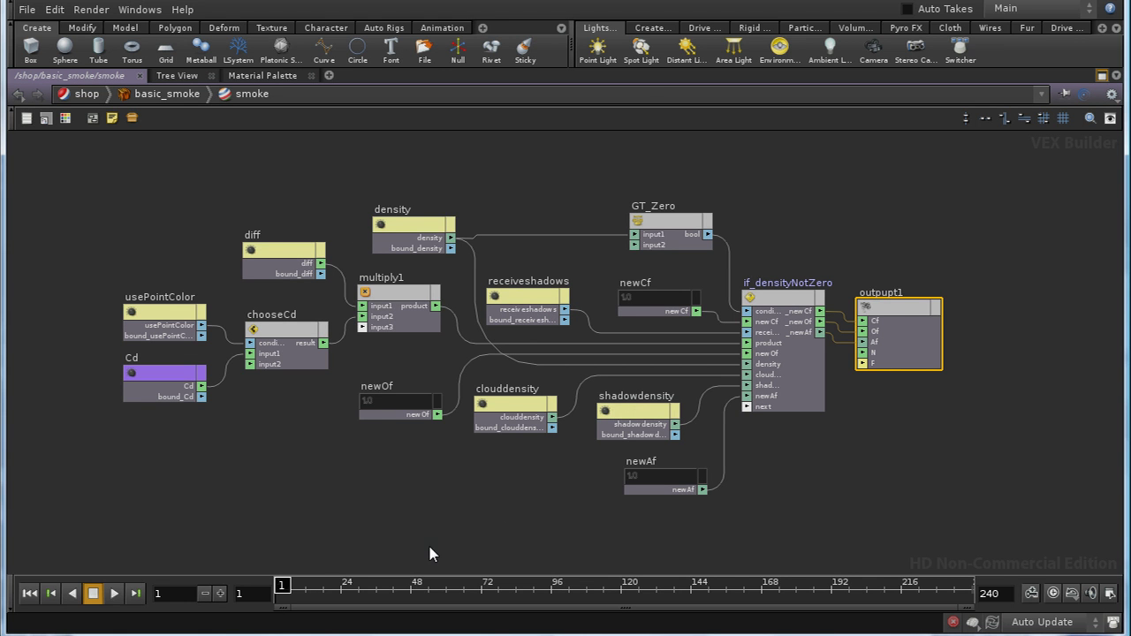
pyautogui.moveTo(402, 543); pyautogui.dragTo(363, 543, button='middle')
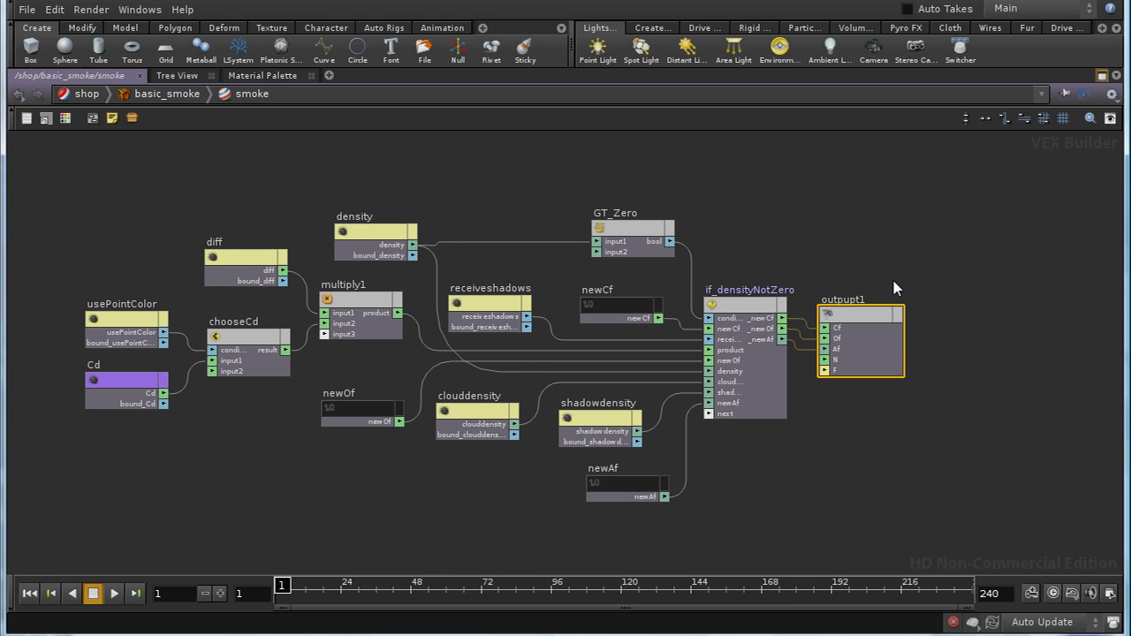
# Check the basic_smoke material parameters from one level up, then re-enter basic_smoke.
pyautogui.press('p')
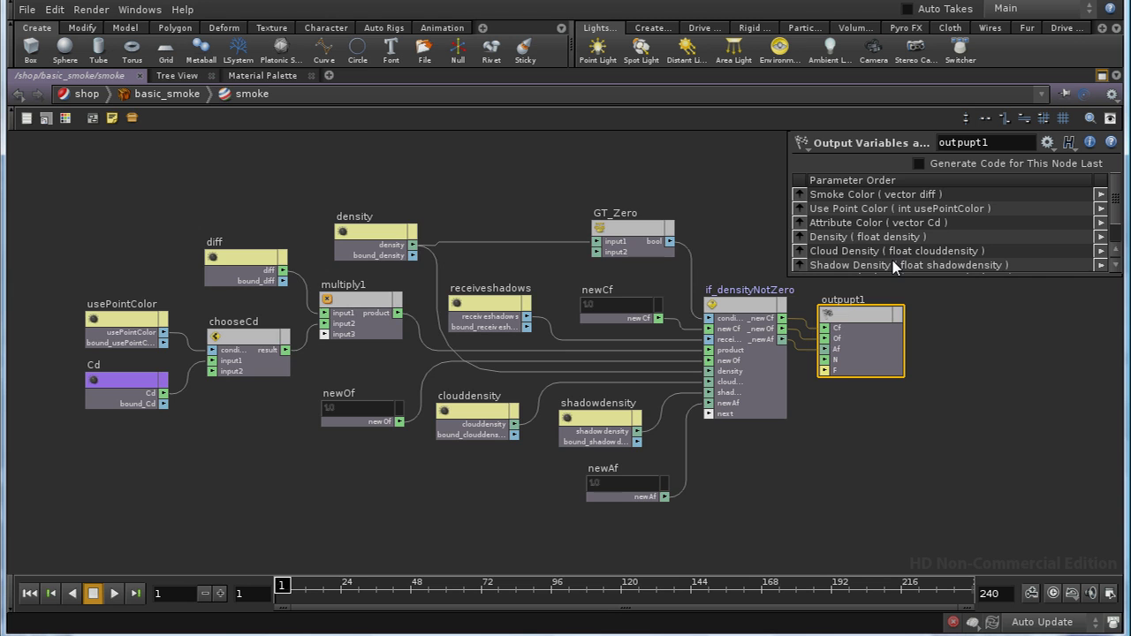
pyautogui.press('u')
pyautogui.press('u')
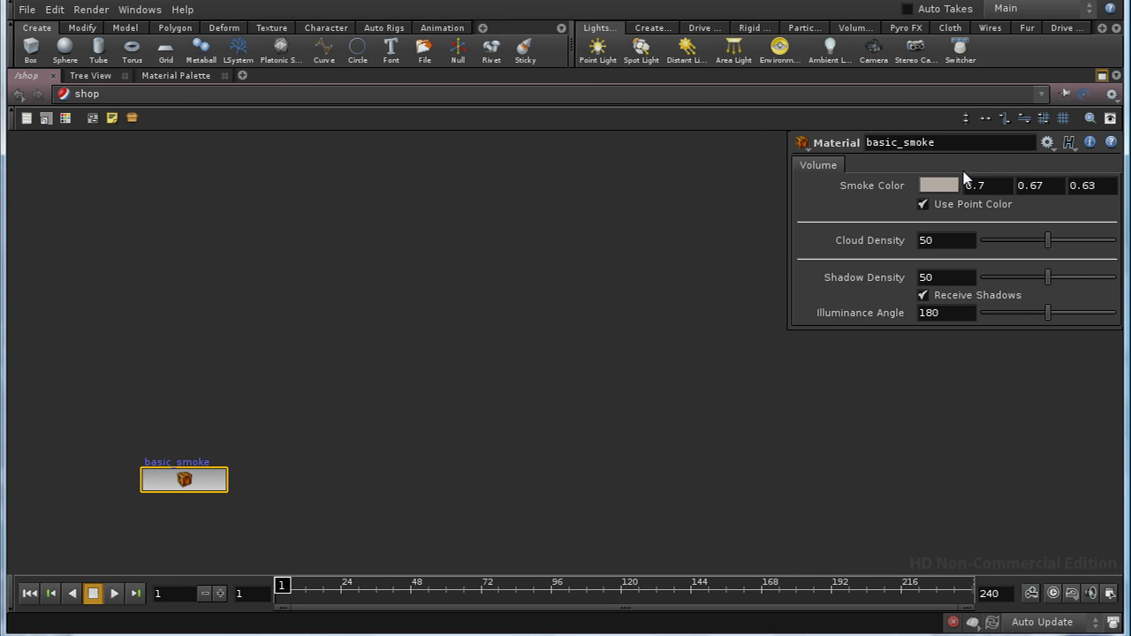
pyautogui.doubleClick(198, 481)
# Enter the smoke shader and select the density parameter node (float, default 10, range 0–50).
pyautogui.doubleClick(471, 305)
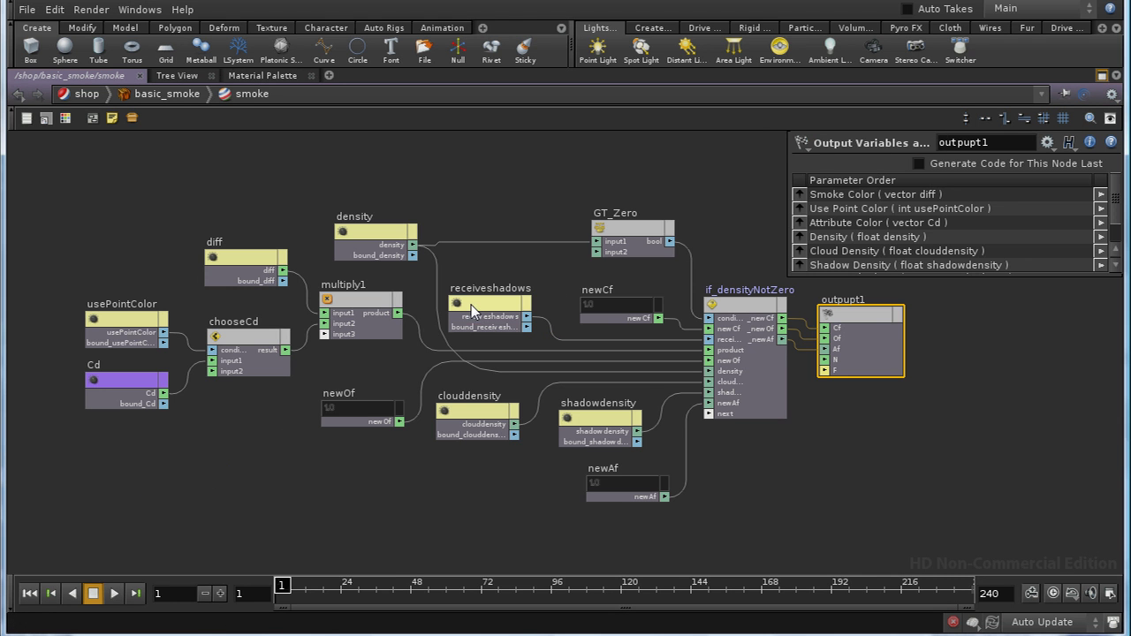
pyautogui.press('p')
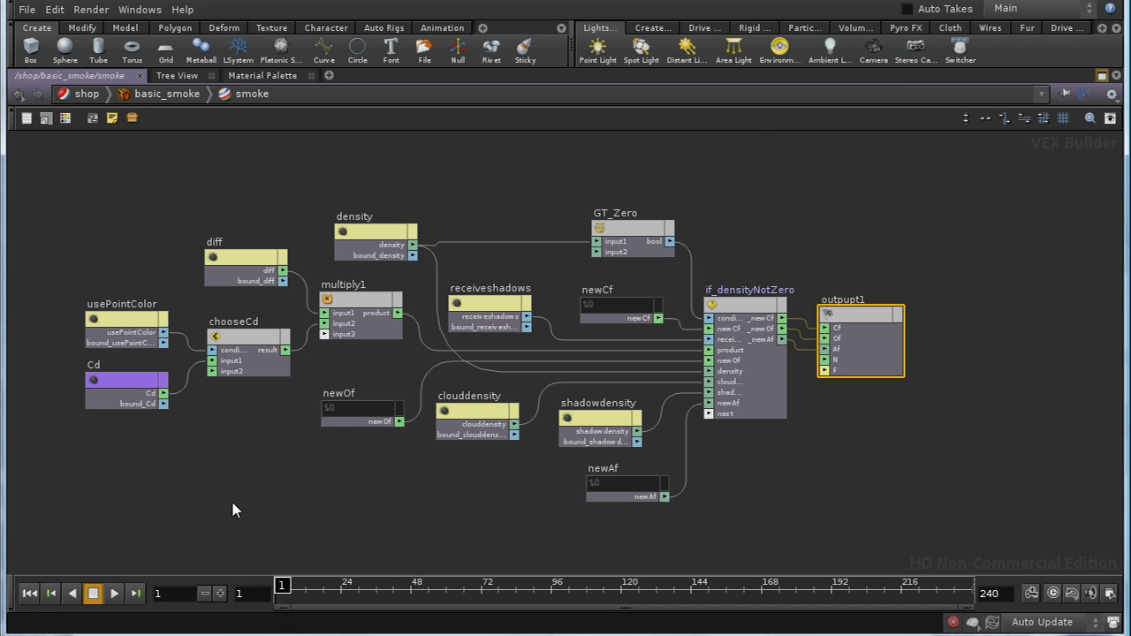
pyautogui.moveTo(263, 501); pyautogui.dragTo(345, 495, button='middle')
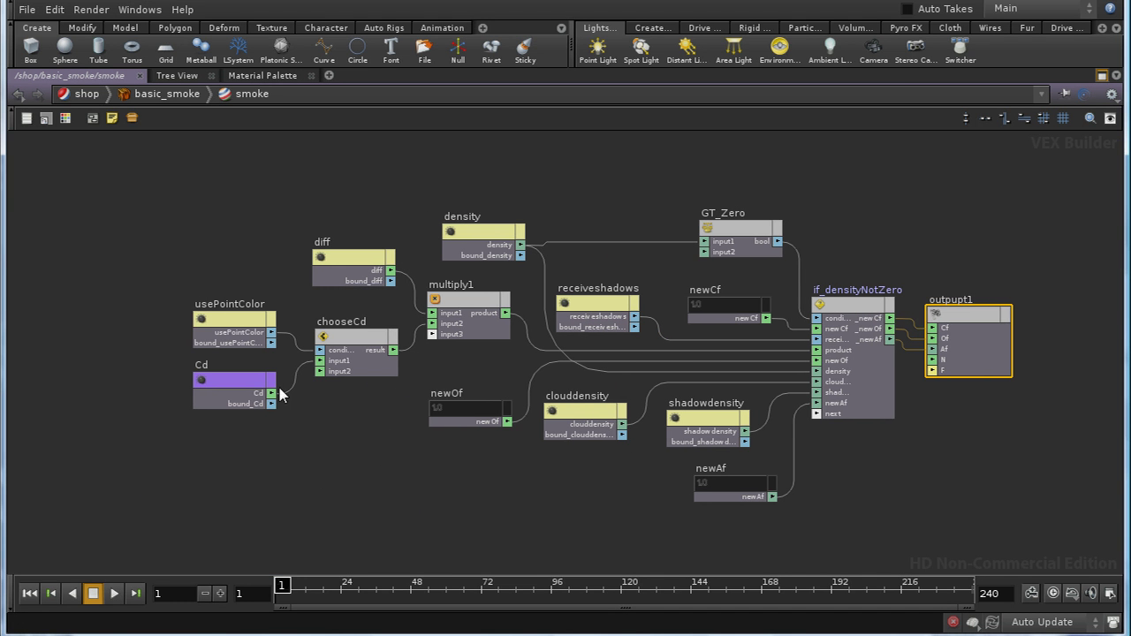
pyautogui.click(245, 383)
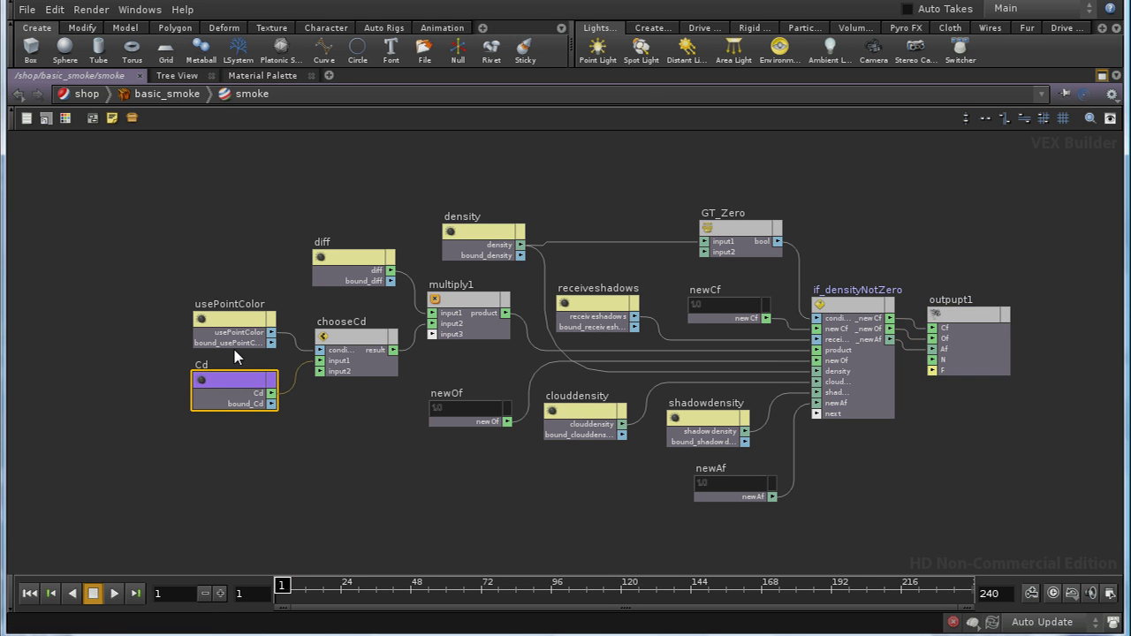
pyautogui.click(488, 231)
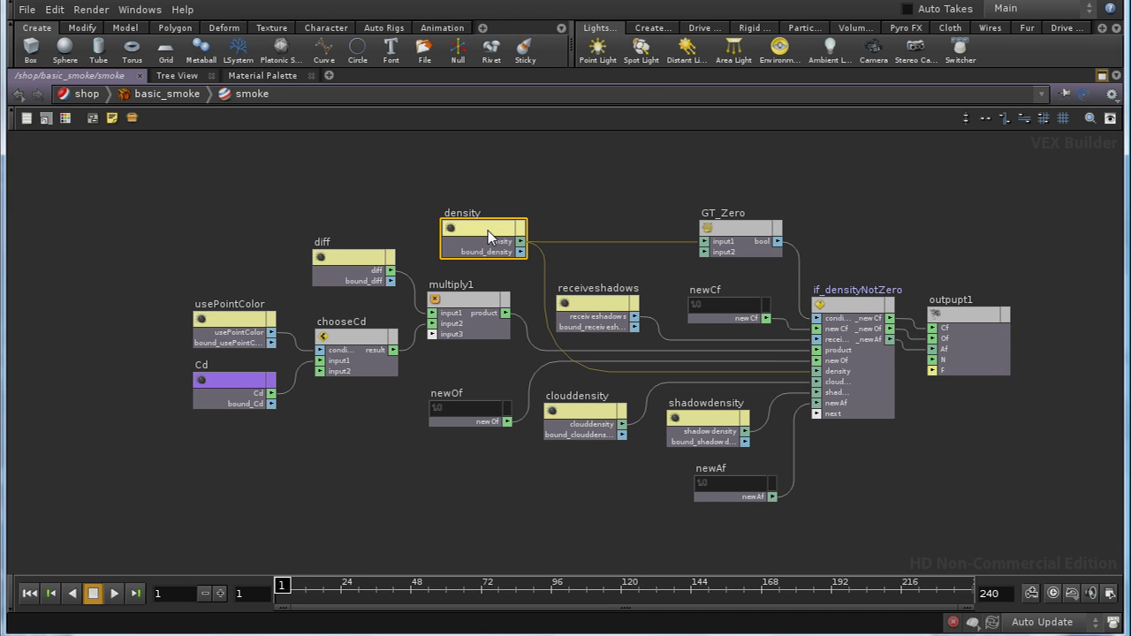
# Compare the Cd Attribute Color settings with density's in the floating pane, then close it.
pyautogui.press('p')
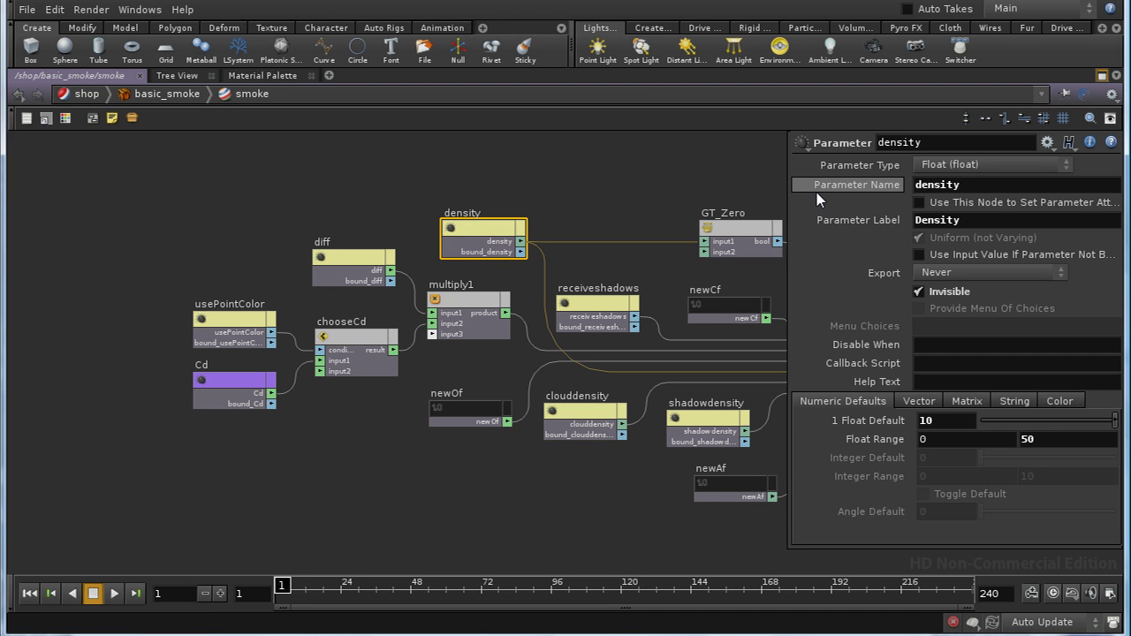
pyautogui.click(235, 383)
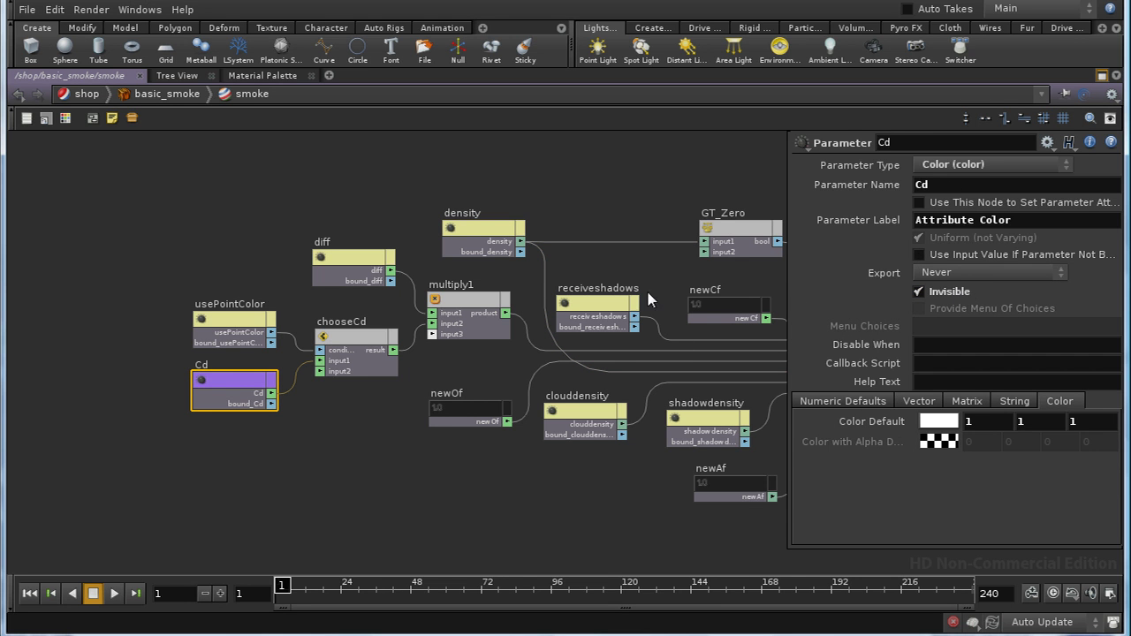
pyautogui.click(478, 228)
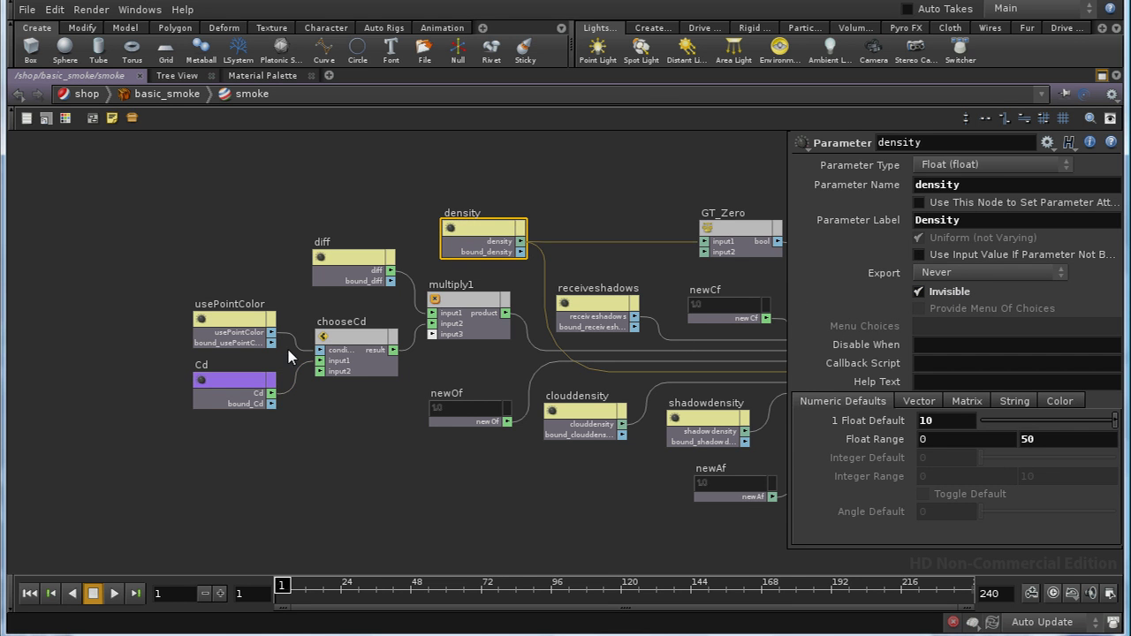
pyautogui.click(251, 383)
pyautogui.press('p')
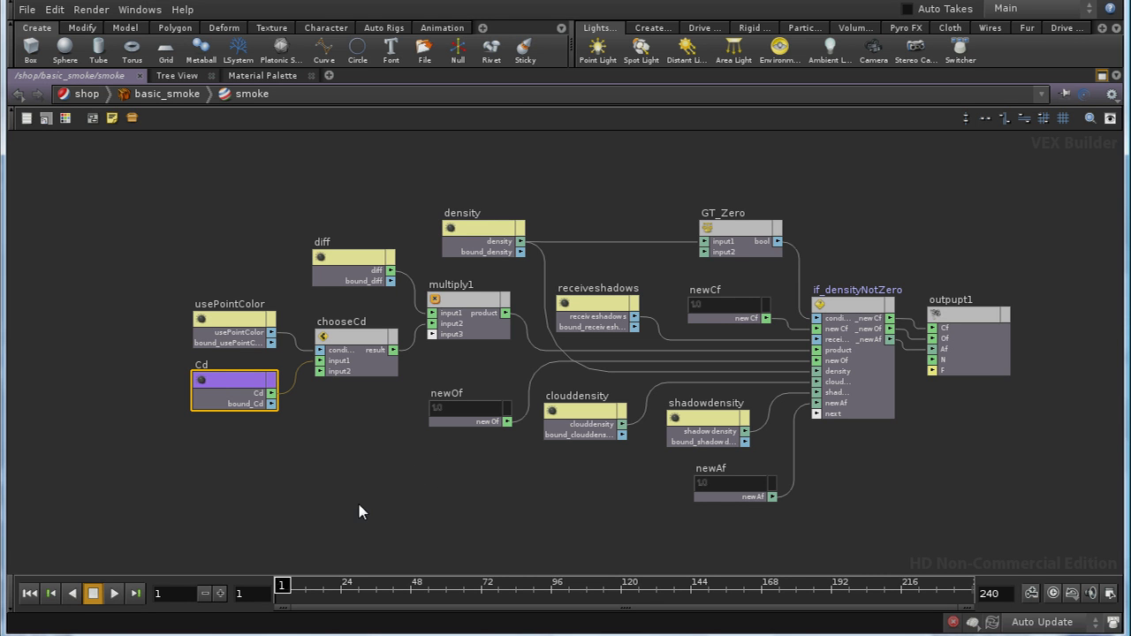
pyautogui.moveTo(371, 518); pyautogui.dragTo(326, 521, button='middle')
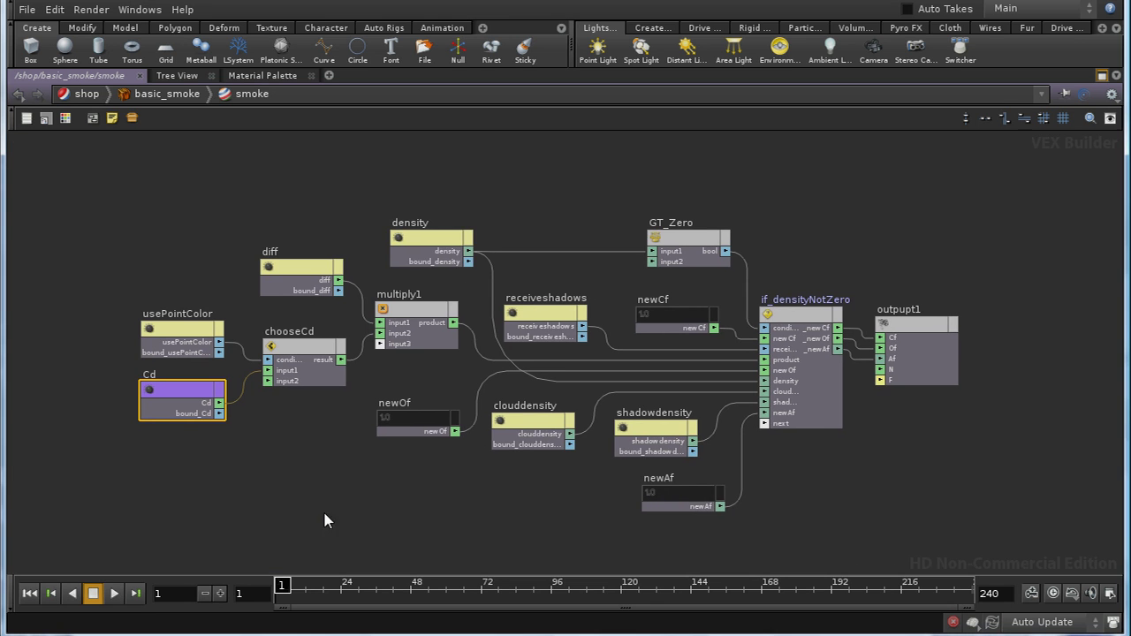
pyautogui.click(435, 240)
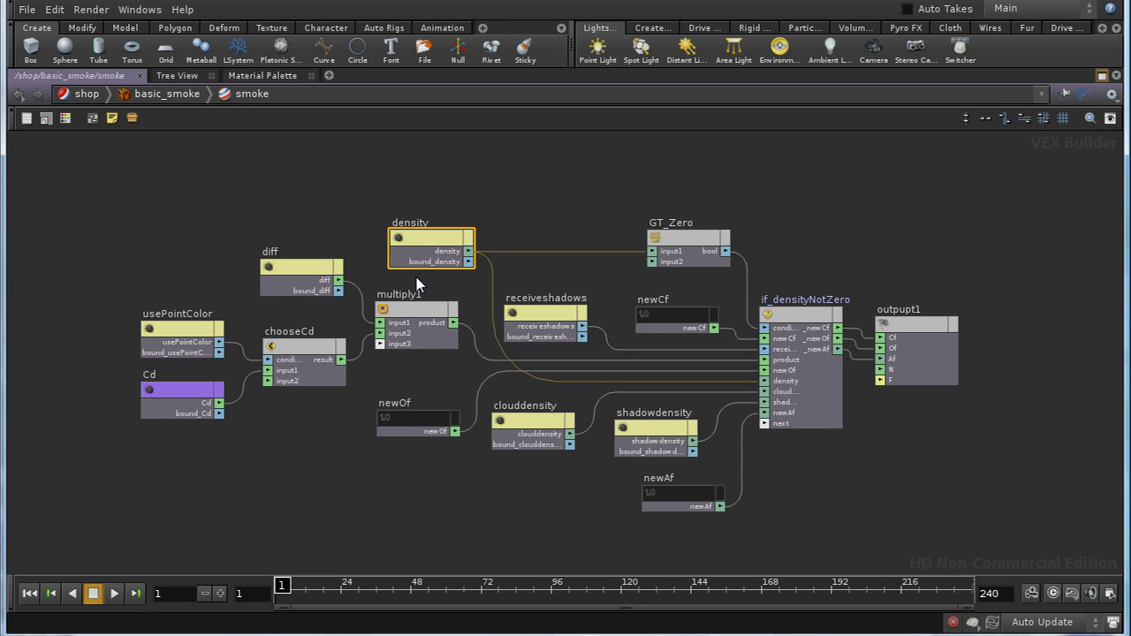
pyautogui.click(181, 395)
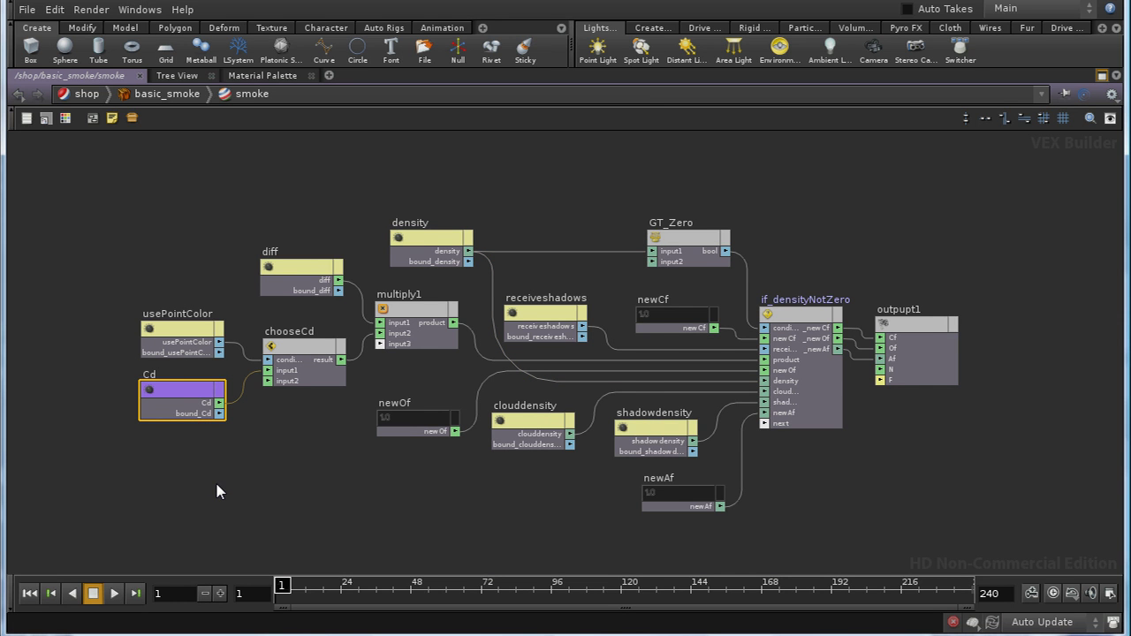
pyautogui.moveTo(216, 485); pyautogui.dragTo(260, 471, button='middle')
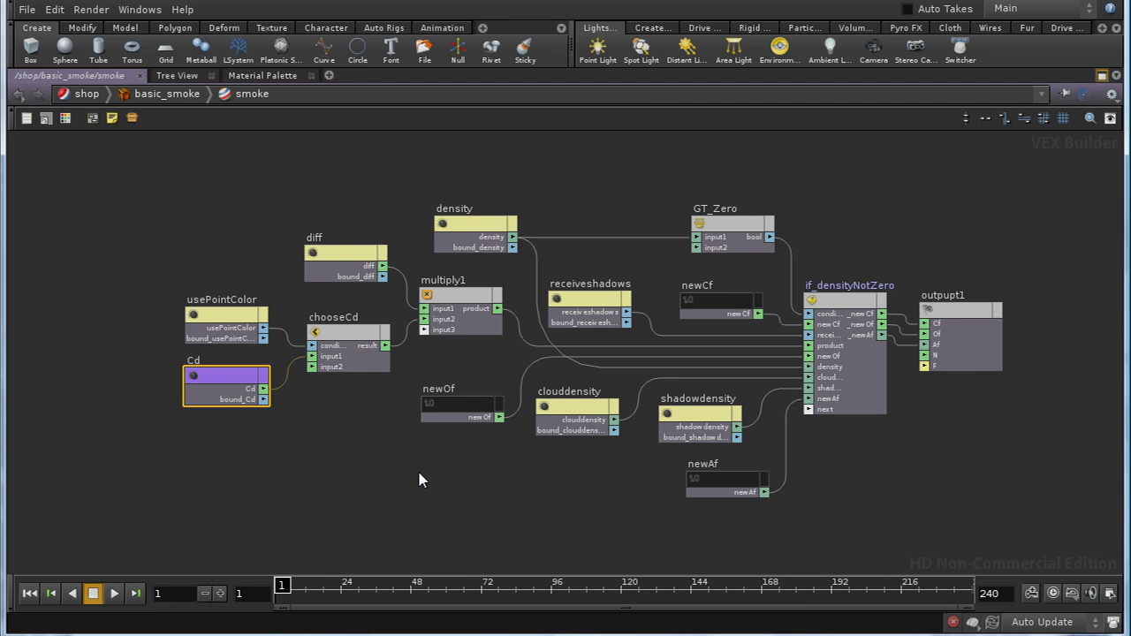
pyautogui.moveTo(419, 480); pyautogui.dragTo(307, 475, button='middle')
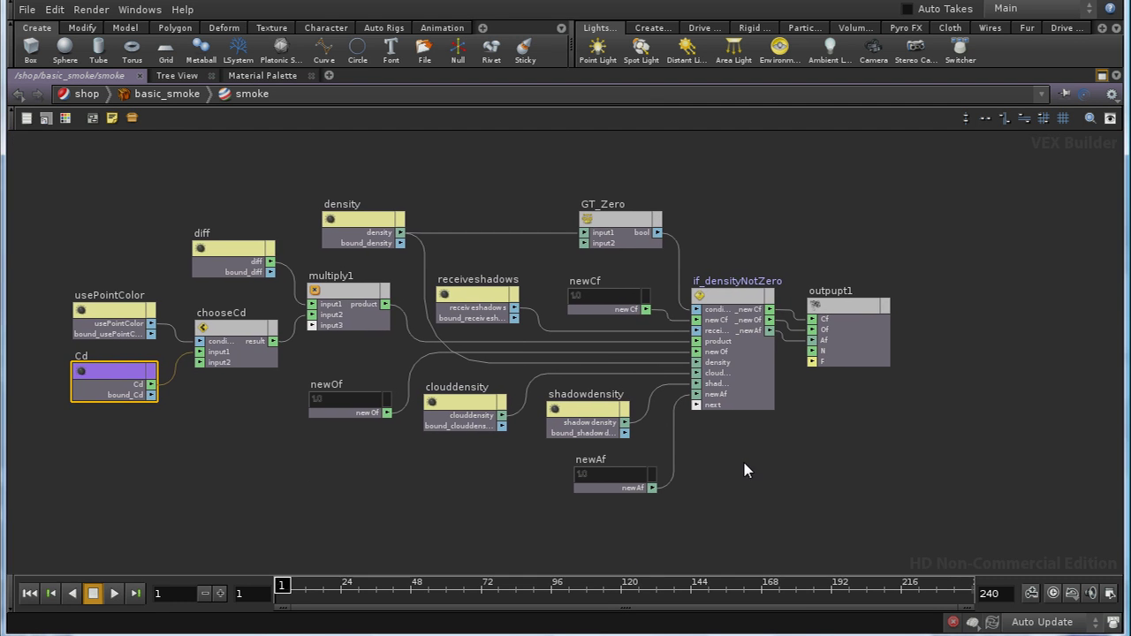
pyautogui.moveTo(744, 471); pyautogui.dragTo(732, 477, button='middle')
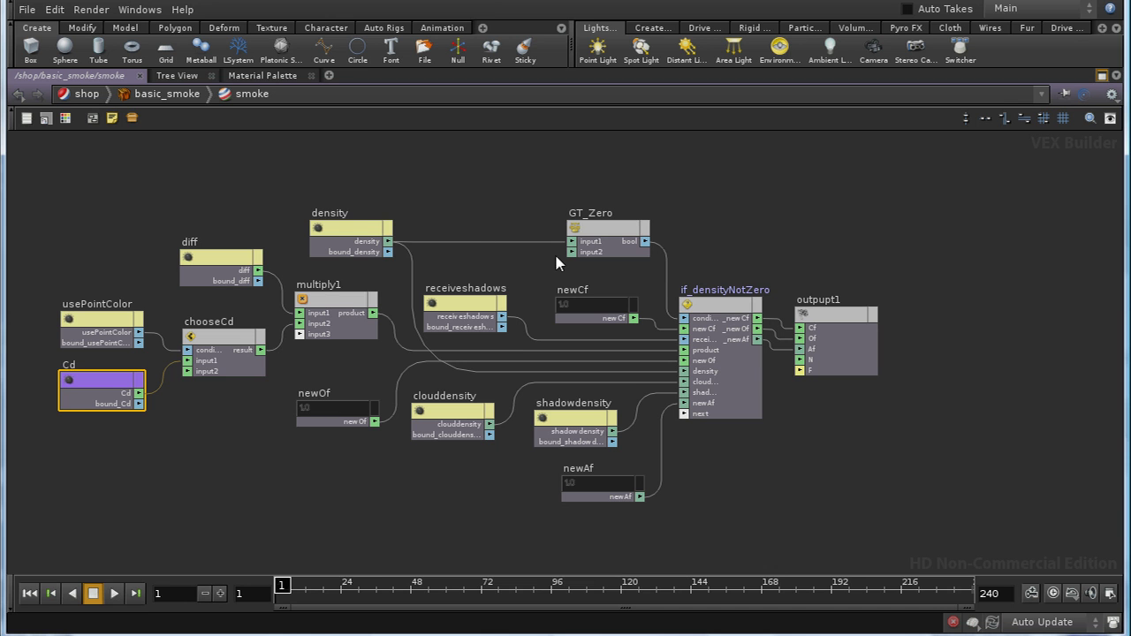
pyautogui.click(371, 233)
pyautogui.click(596, 228)
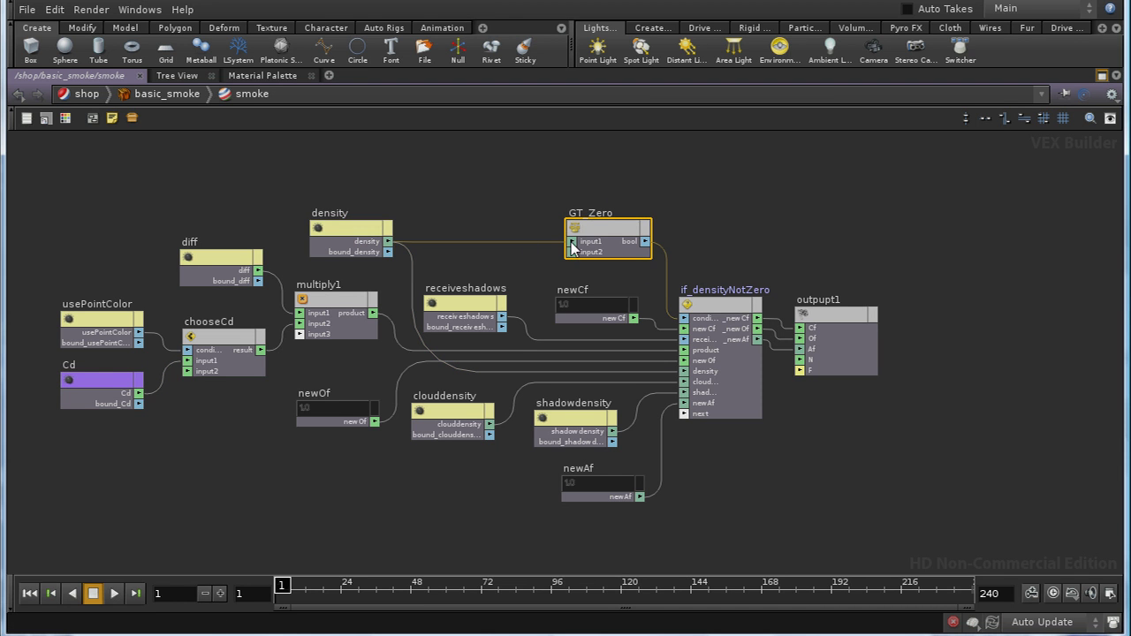
pyautogui.click(717, 303)
pyautogui.press('i')
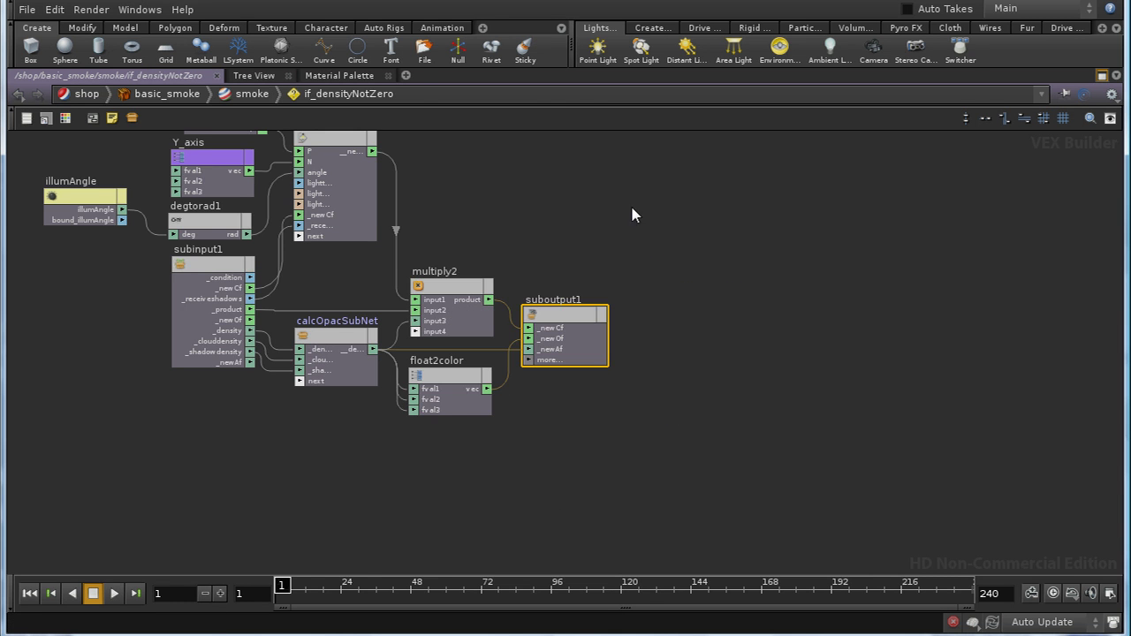
pyautogui.moveTo(592, 207); pyautogui.dragTo(748, 309, button='middle')
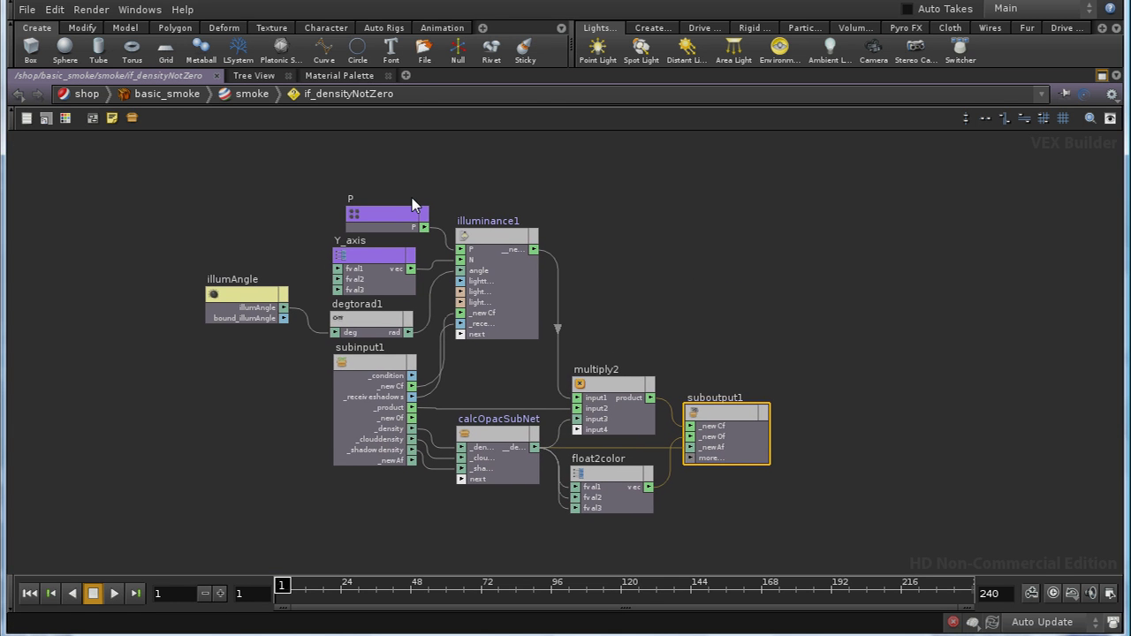
pyautogui.moveTo(405, 211); pyautogui.dragTo(381, 182)
pyautogui.moveTo(383, 258); pyautogui.dragTo(378, 247)
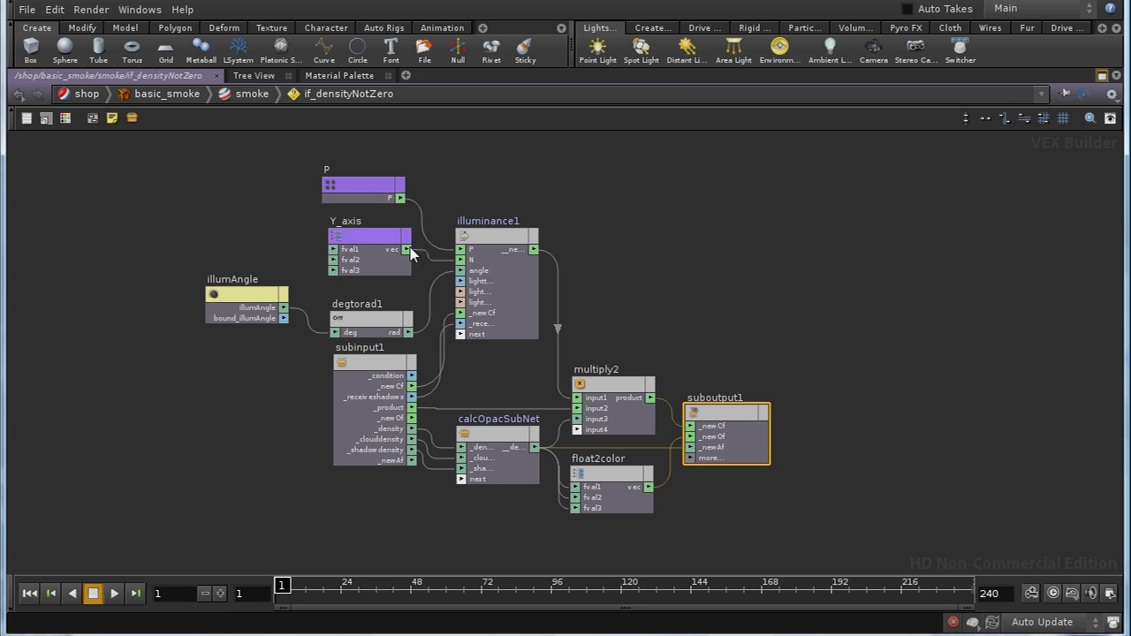
pyautogui.click(515, 236)
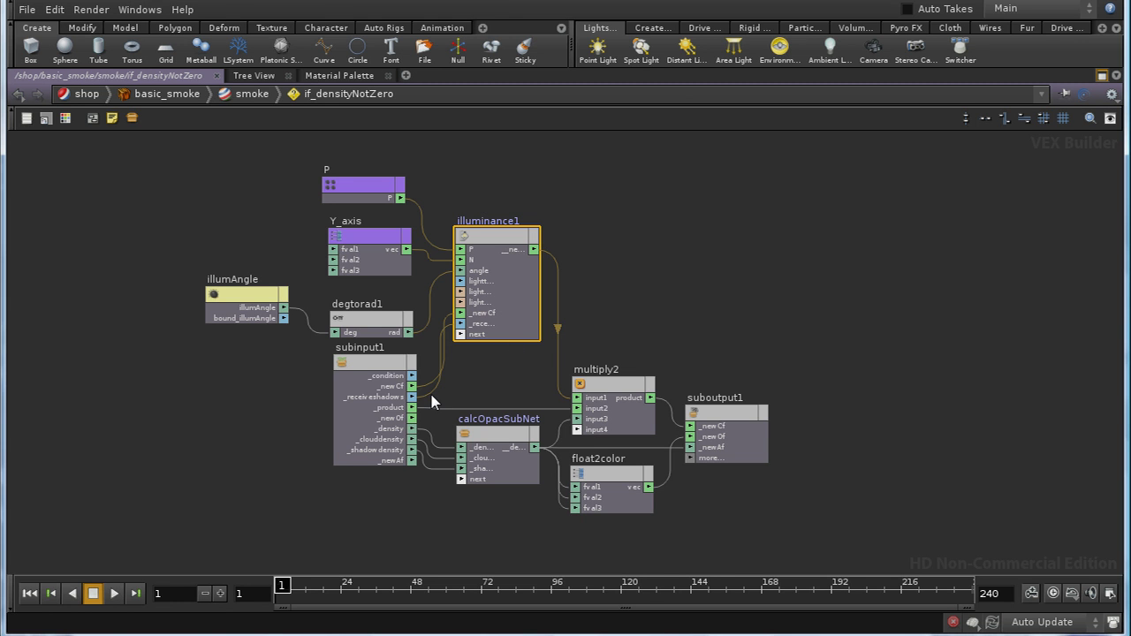
pyautogui.moveTo(381, 364); pyautogui.dragTo(352, 386)
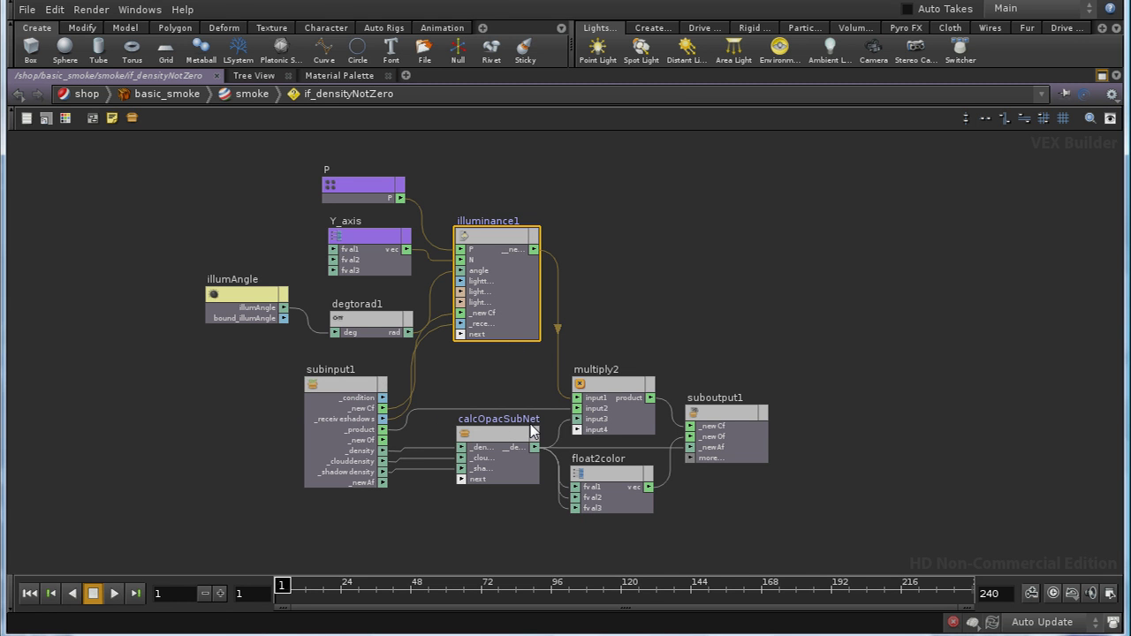
pyautogui.moveTo(667, 537); pyautogui.dragTo(673, 499, button='middle')
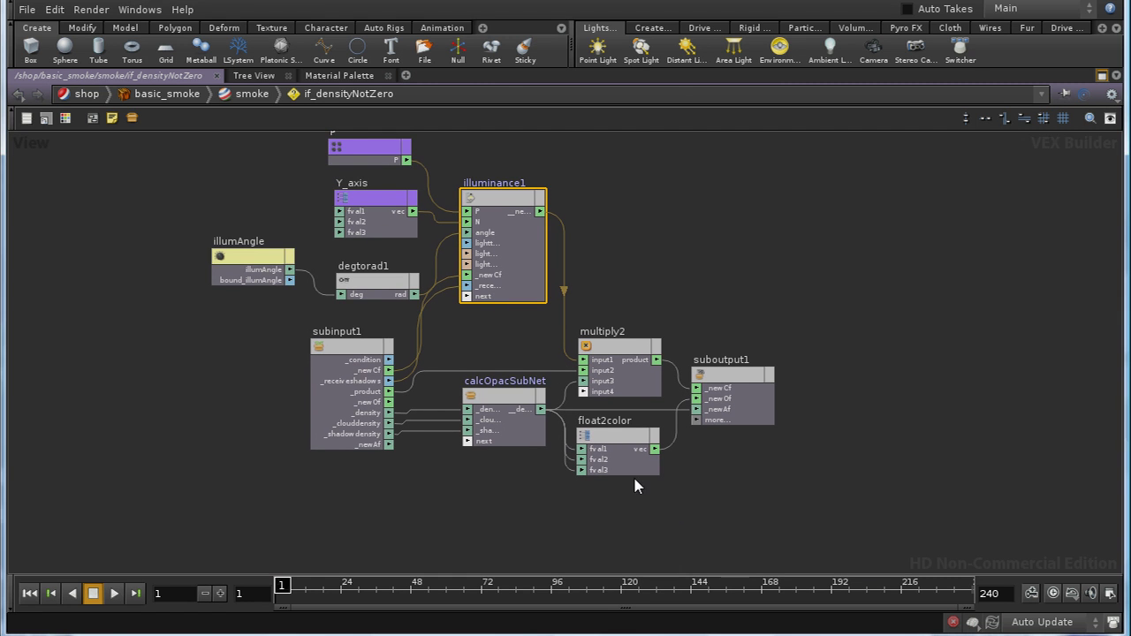
pyautogui.doubleClick(500, 396)
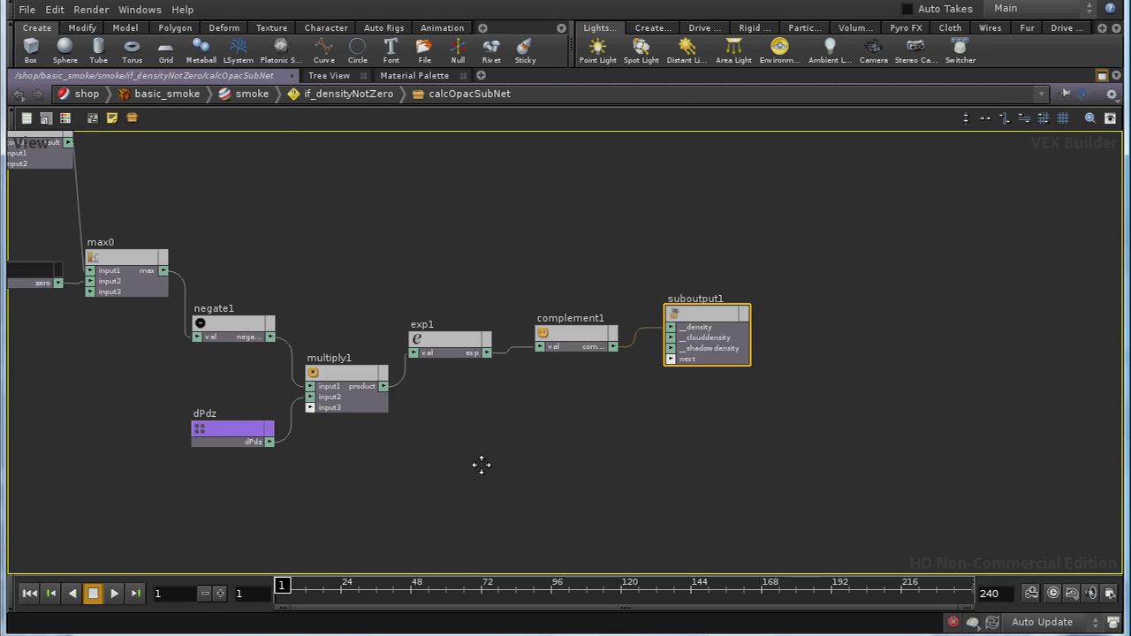
pyautogui.moveTo(481, 465); pyautogui.dragTo(798, 515, button='middle')
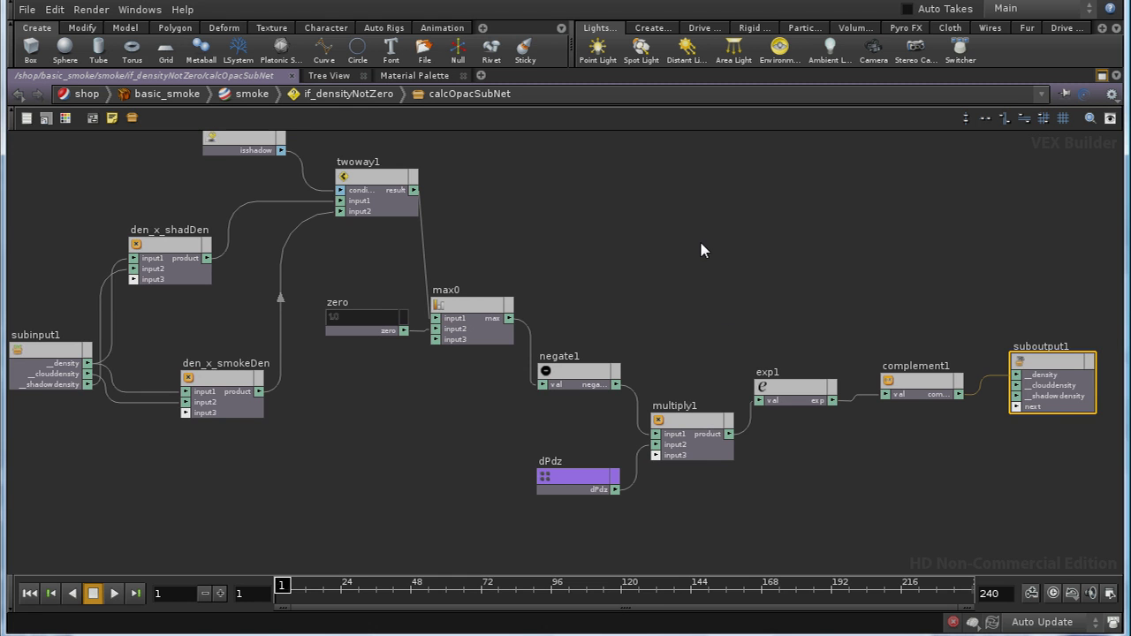
pyautogui.press('h')
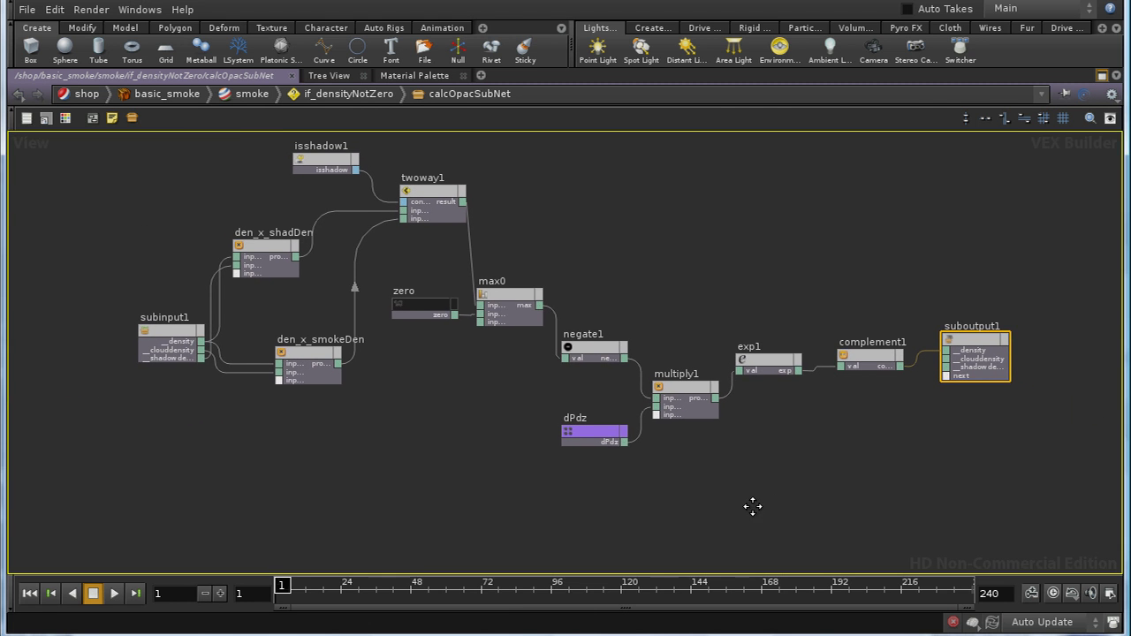
pyautogui.moveTo(752, 507); pyautogui.dragTo(719, 507, button='middle')
pyautogui.click(558, 434)
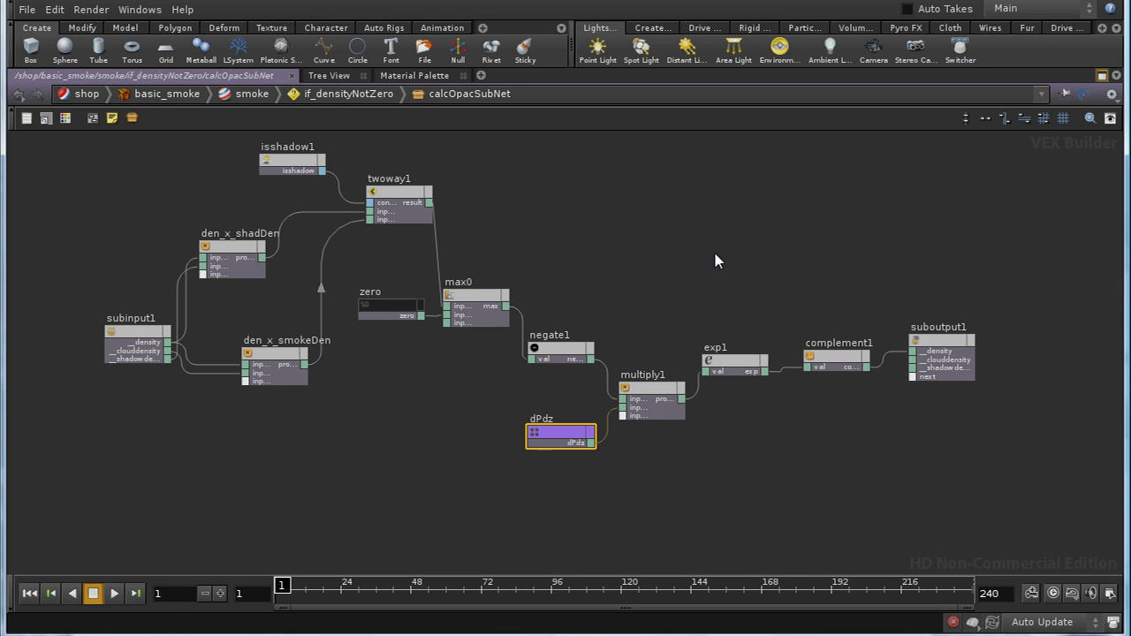
# Inspect the internals of if_densityNotZero, then climb back up to the basic_smoke network.
pyautogui.press('u')
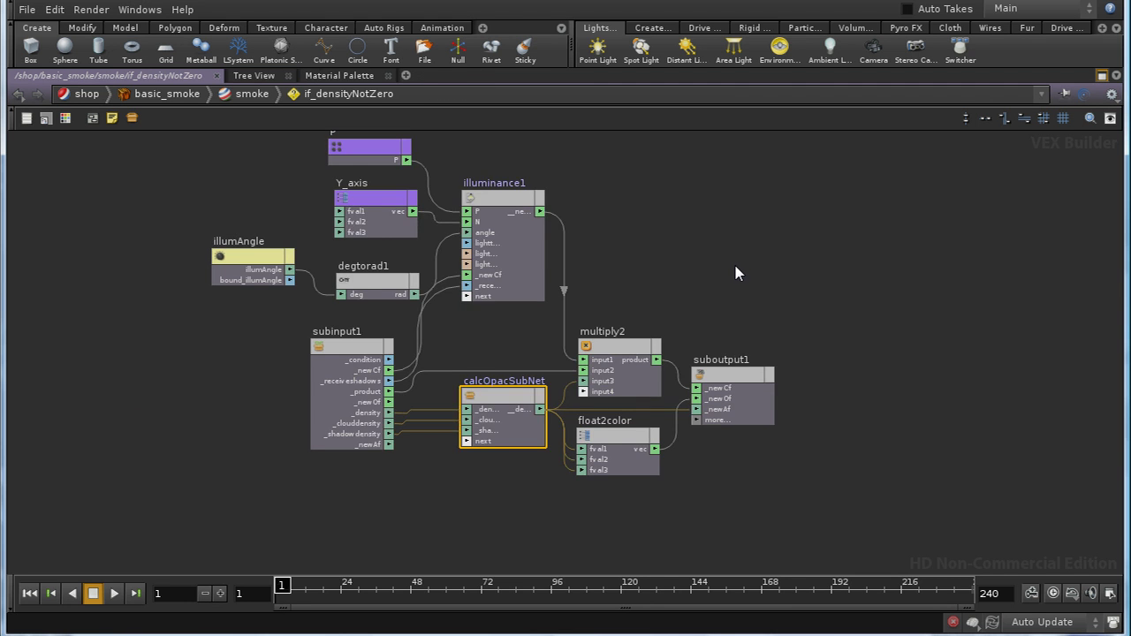
pyautogui.press('u')
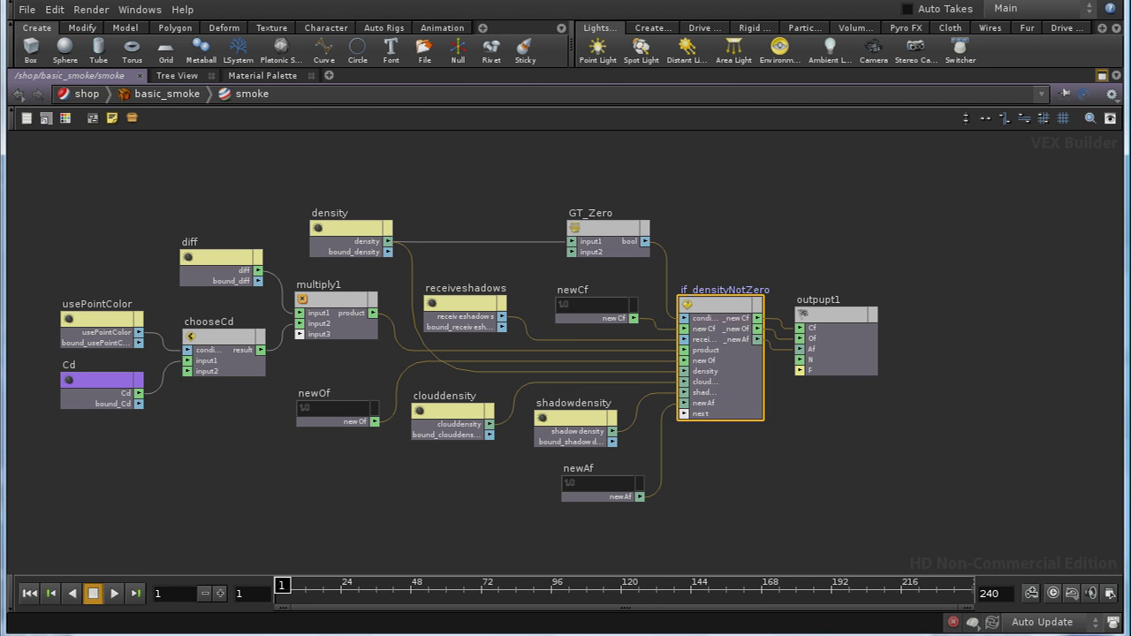
pyautogui.doubleClick(736, 305)
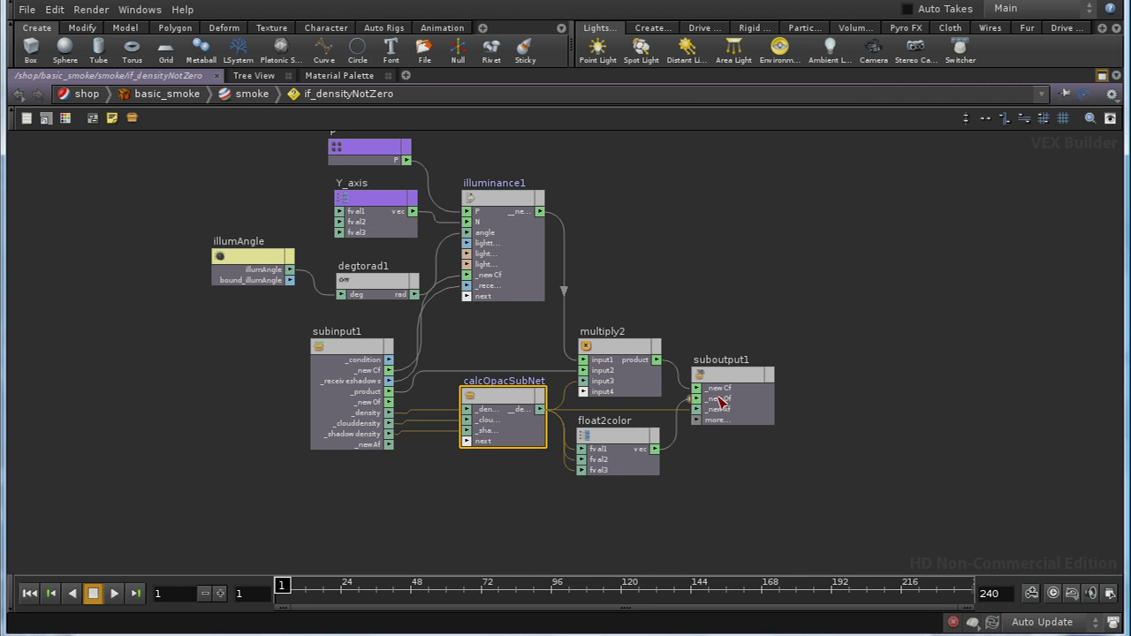
pyautogui.press('u')
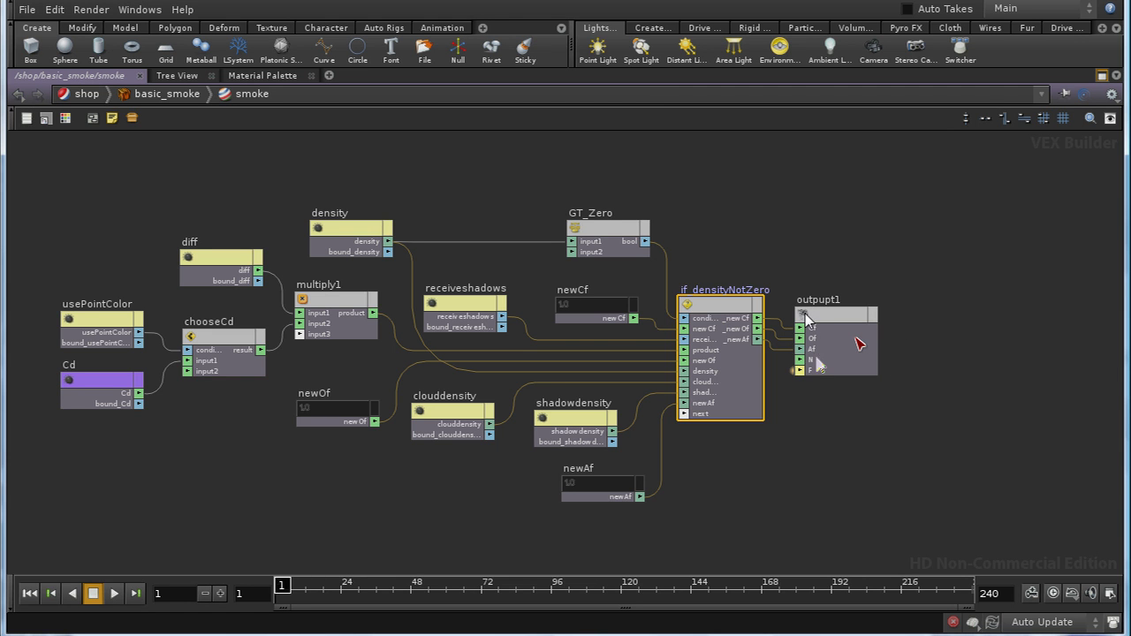
pyautogui.press('u')
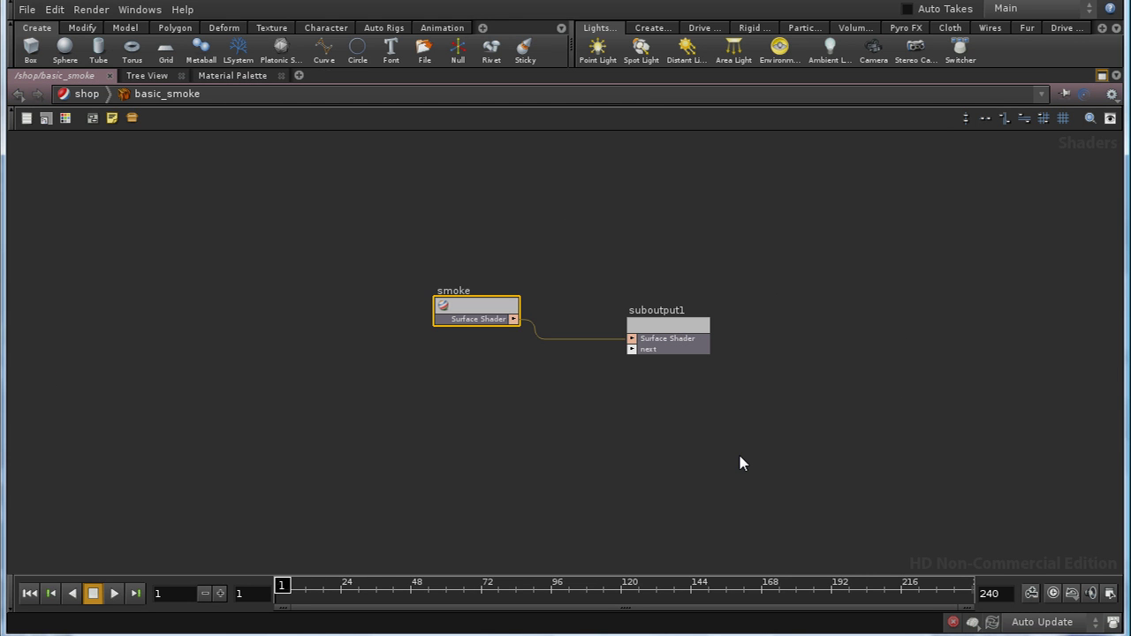
# Navigate from /shop to /obj and into geo1, with the network pane maximized.
pyautogui.press('u')
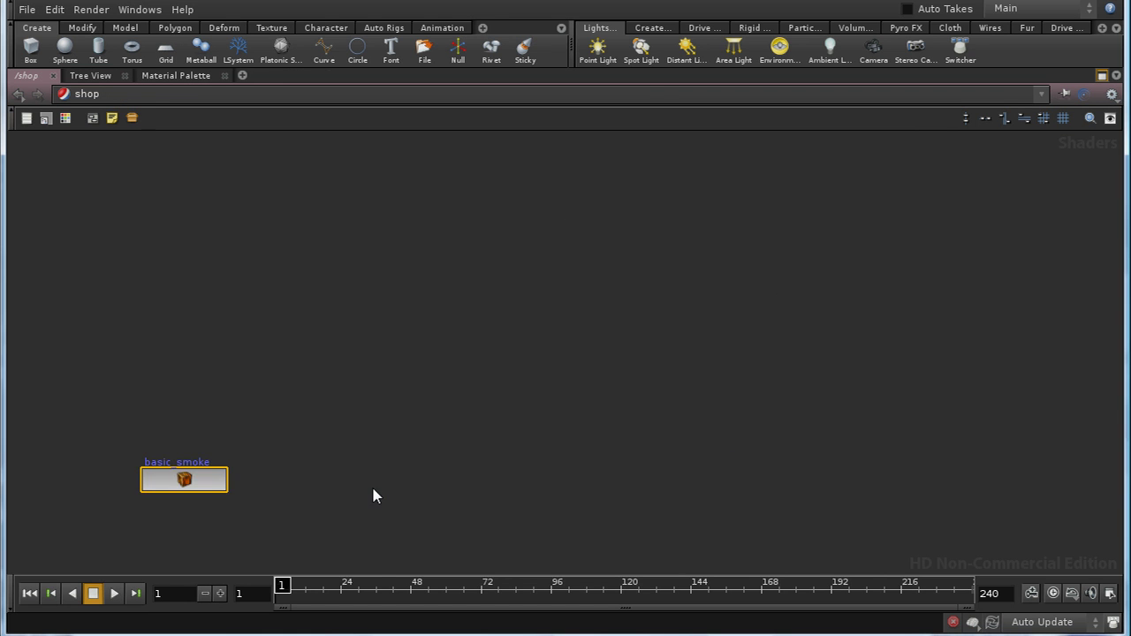
pyautogui.moveTo(373, 495); pyautogui.dragTo(725, 376, button='middle')
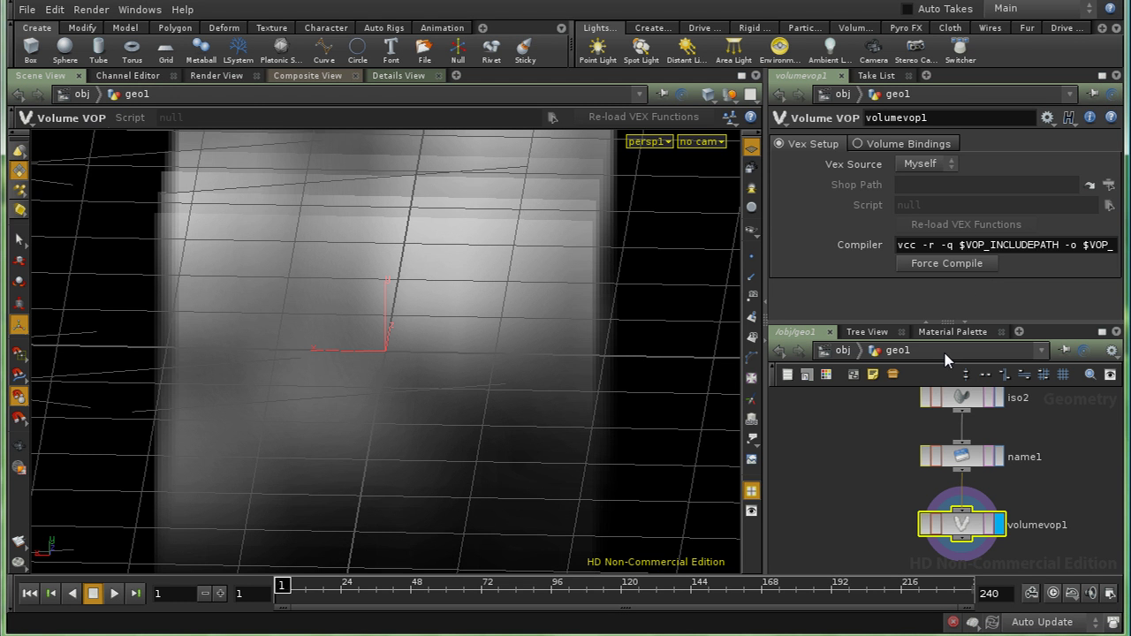
pyautogui.click(844, 351)
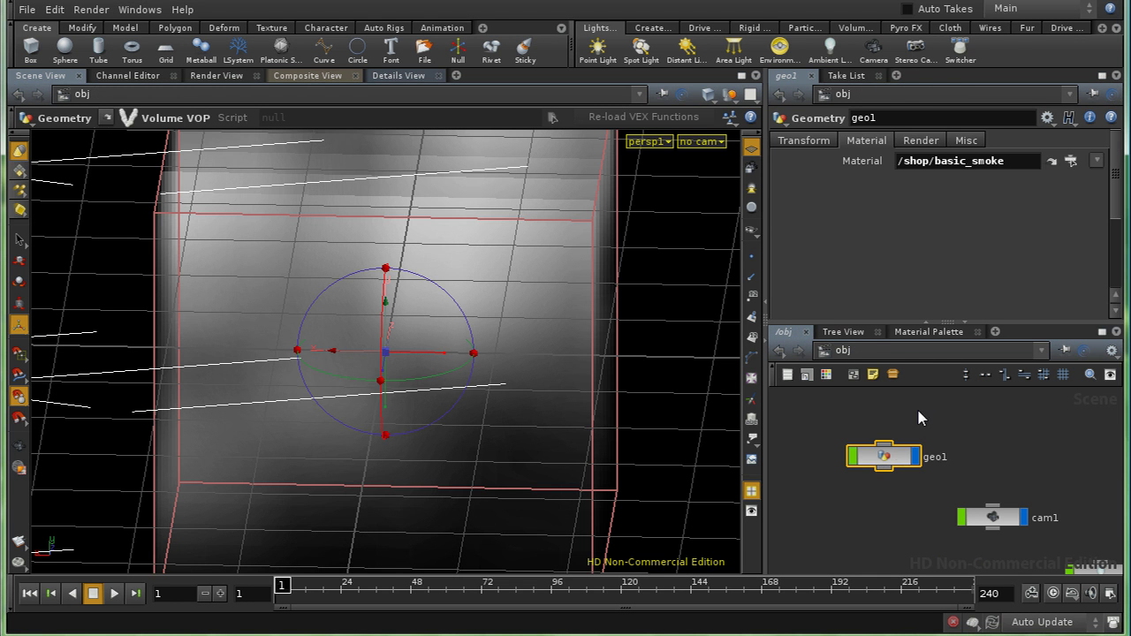
pyautogui.doubleClick(888, 453)
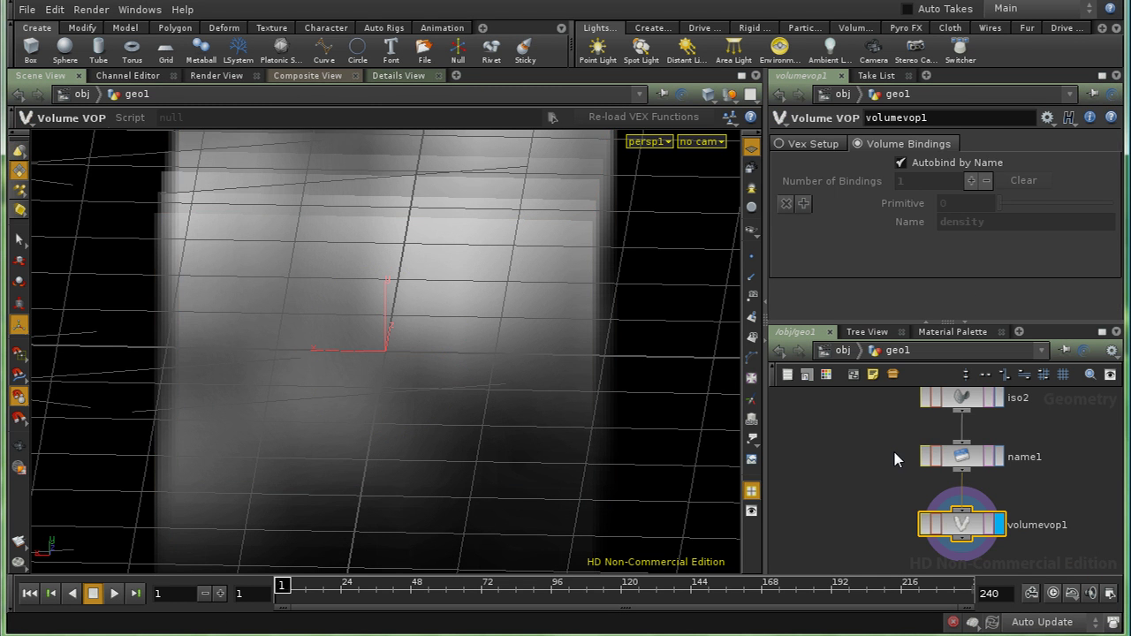
pyautogui.click(1102, 331)
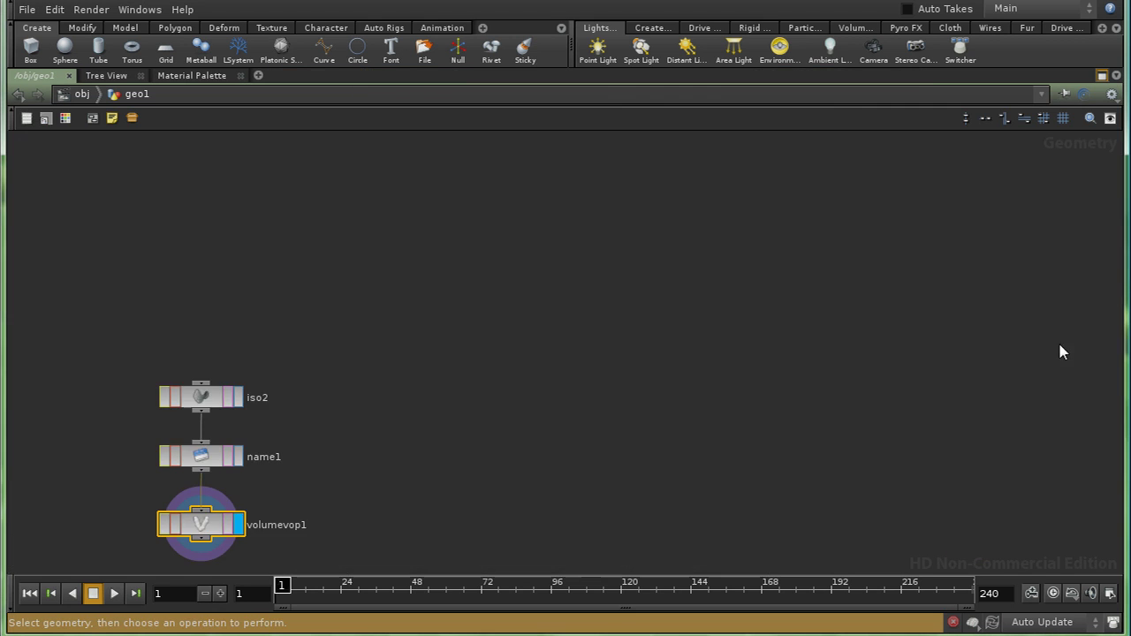
# Delete the iso2, name1 and volumevop1 nodes, keeping sphere1, isooffset1, iso1 and volumemix1.
pyautogui.moveTo(416, 416); pyautogui.dragTo(846, 297, button='middle')
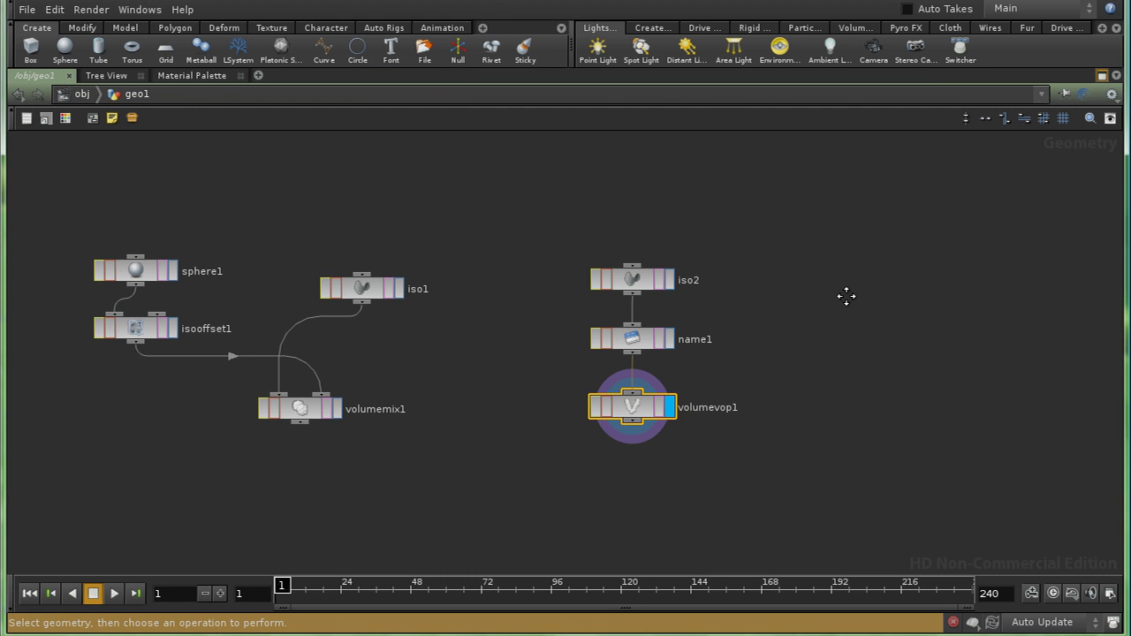
pyautogui.moveTo(574, 220); pyautogui.dragTo(718, 444)
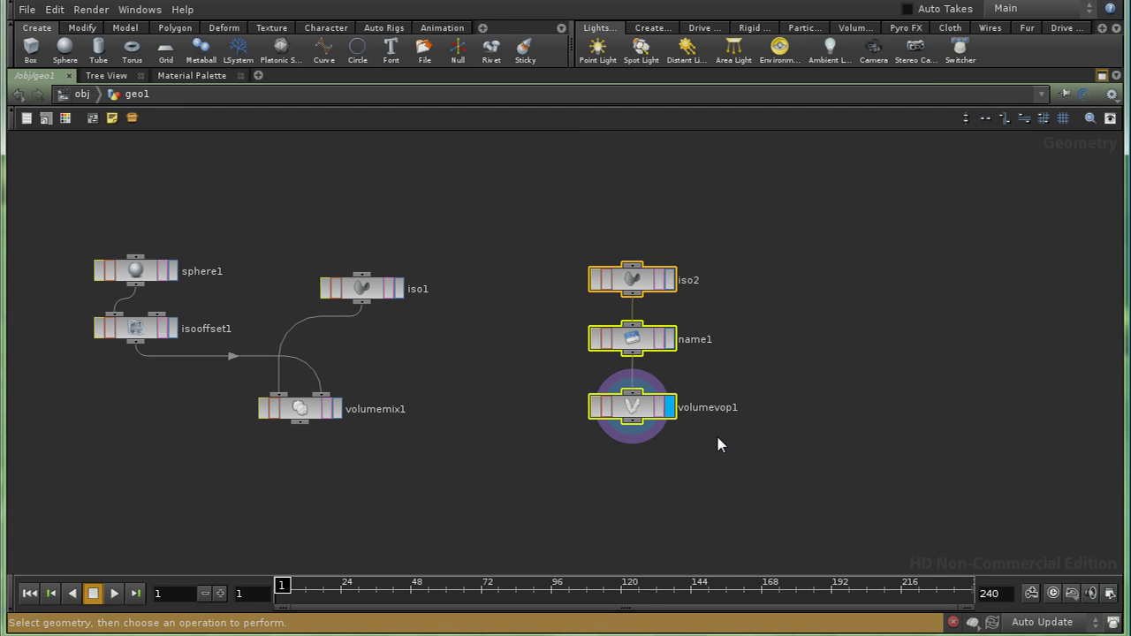
pyautogui.press('Delete')
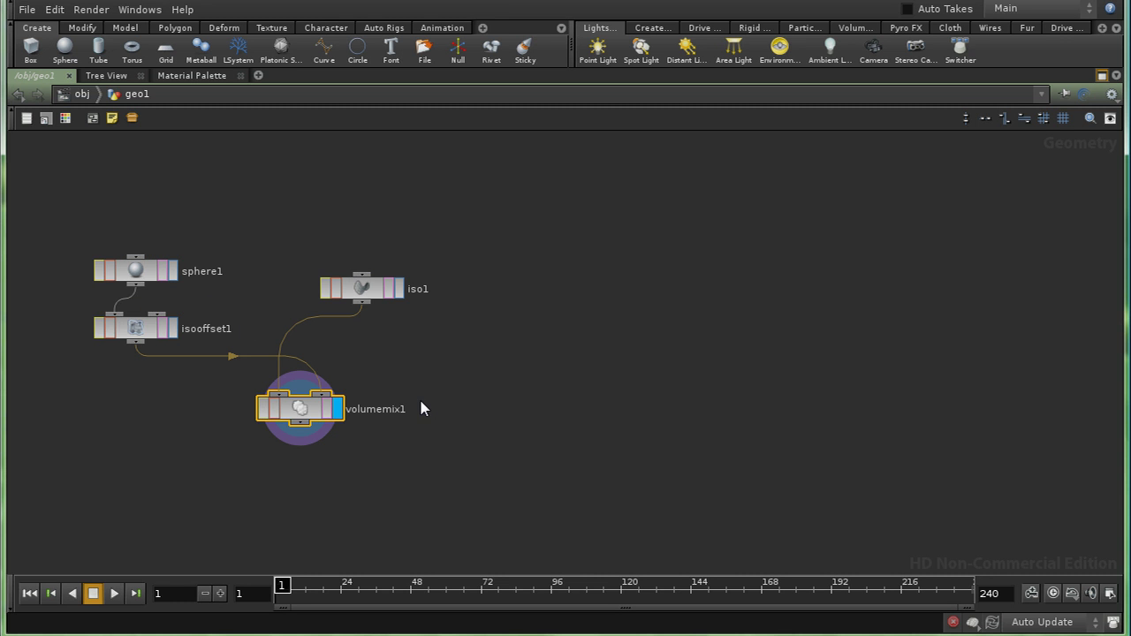
# Add a Name node below volumemix1 that names the mixed volume 'density'.
pyautogui.click(138, 331)
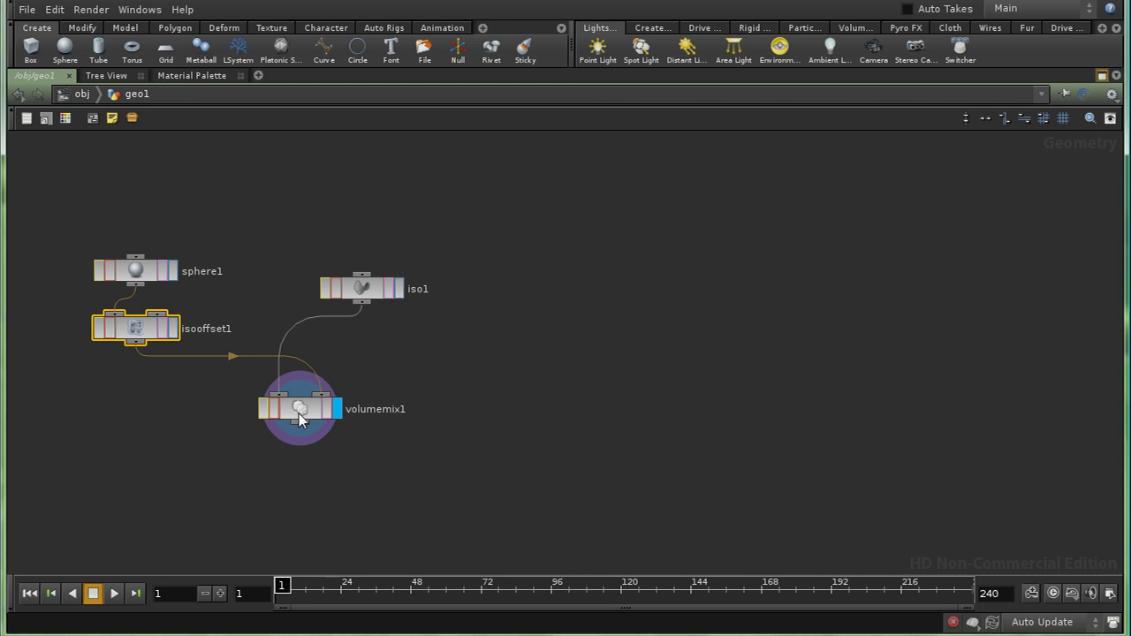
pyautogui.press('Tab')
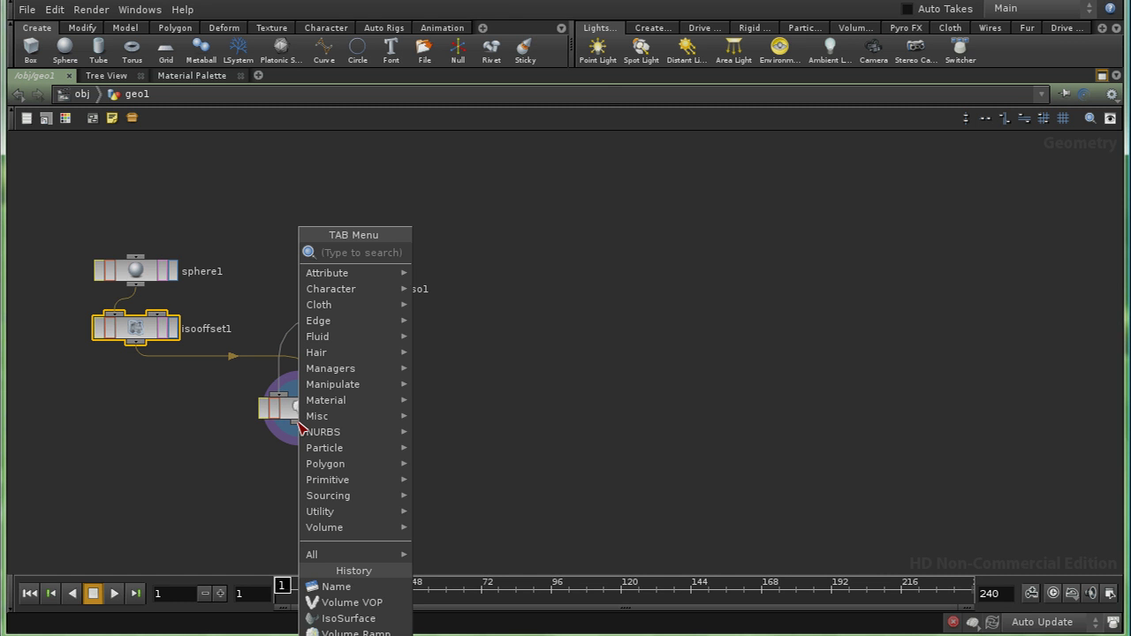
pyautogui.write('n')
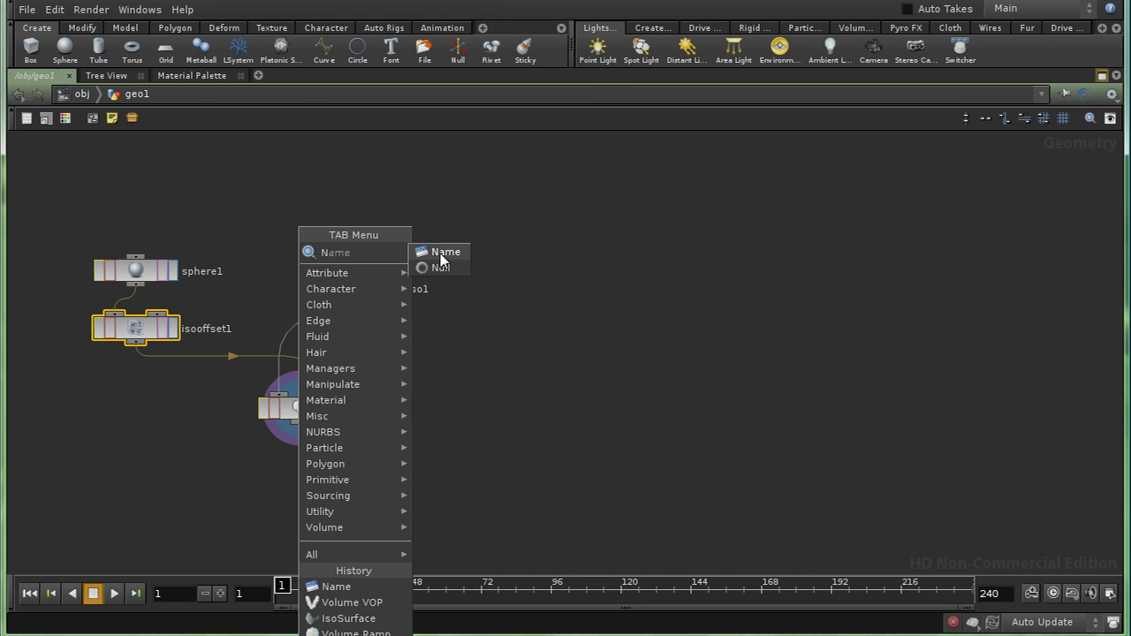
pyautogui.click(444, 253)
pyautogui.click(309, 475)
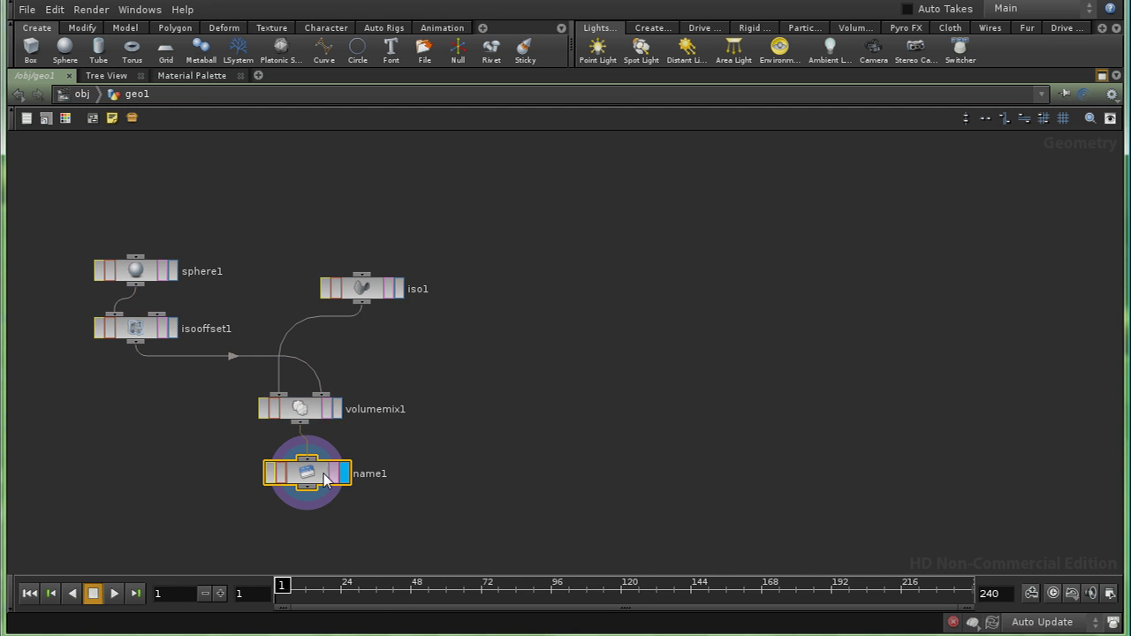
pyautogui.press('p')
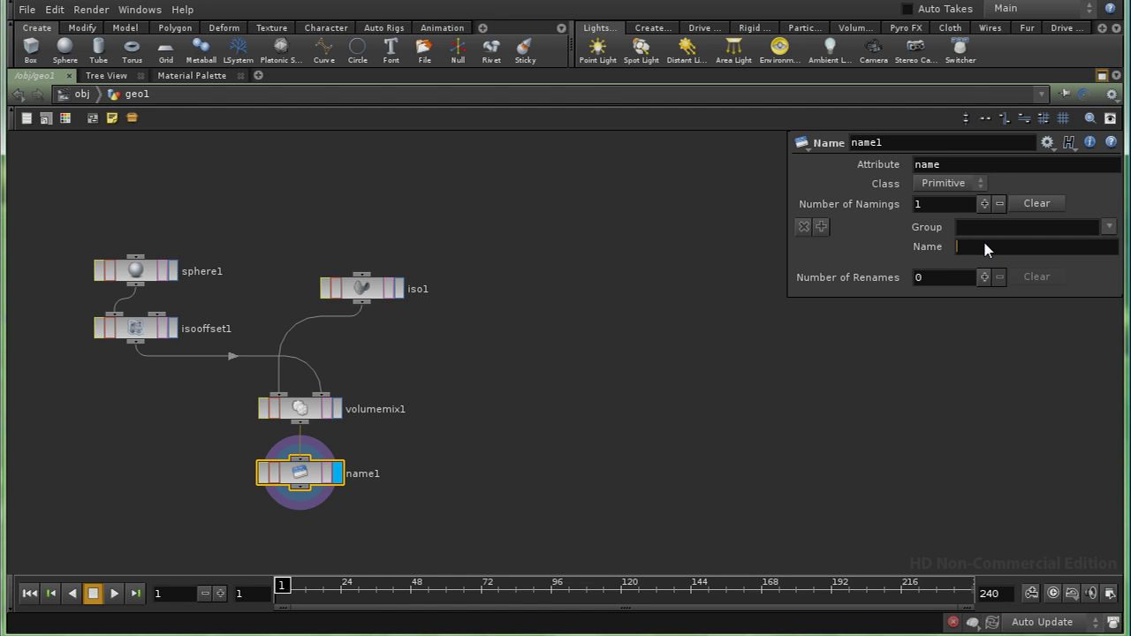
pyautogui.write('density')
pyautogui.press('Return')
pyautogui.press('p')
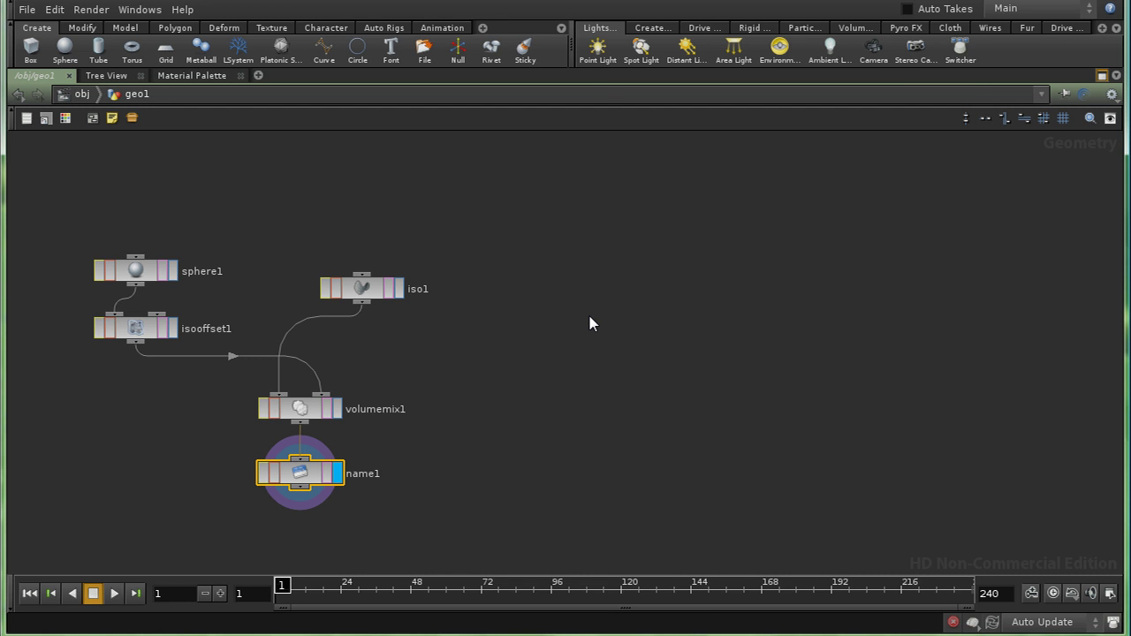
# Create a new IsoSurface node, iso2, beside iso1.
pyautogui.press('Tab')
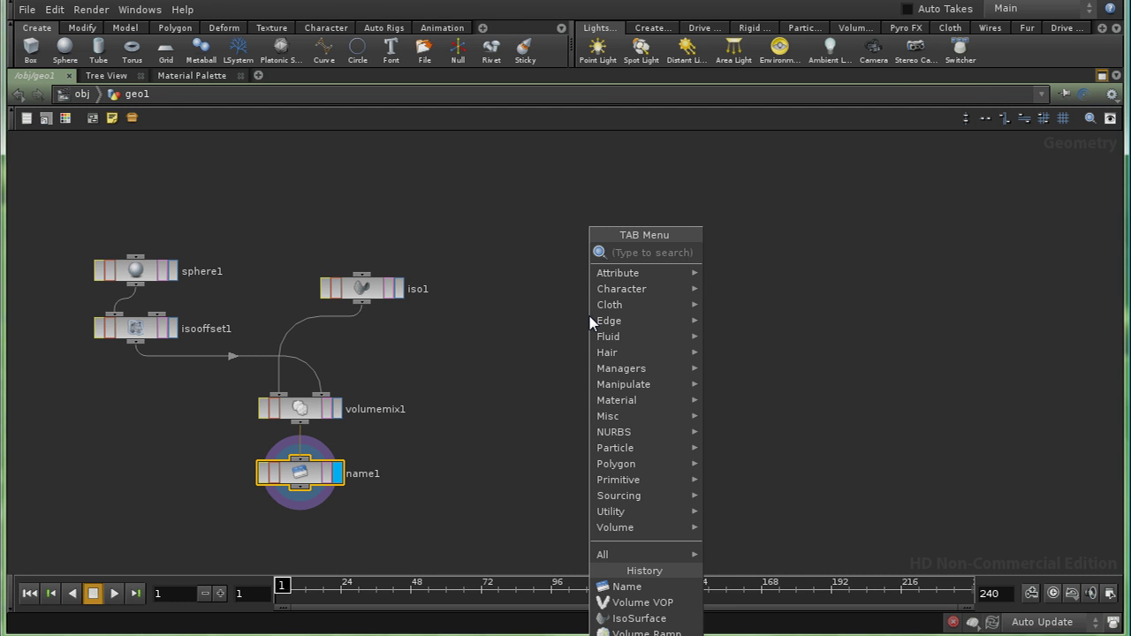
pyautogui.write('IsoOffset')
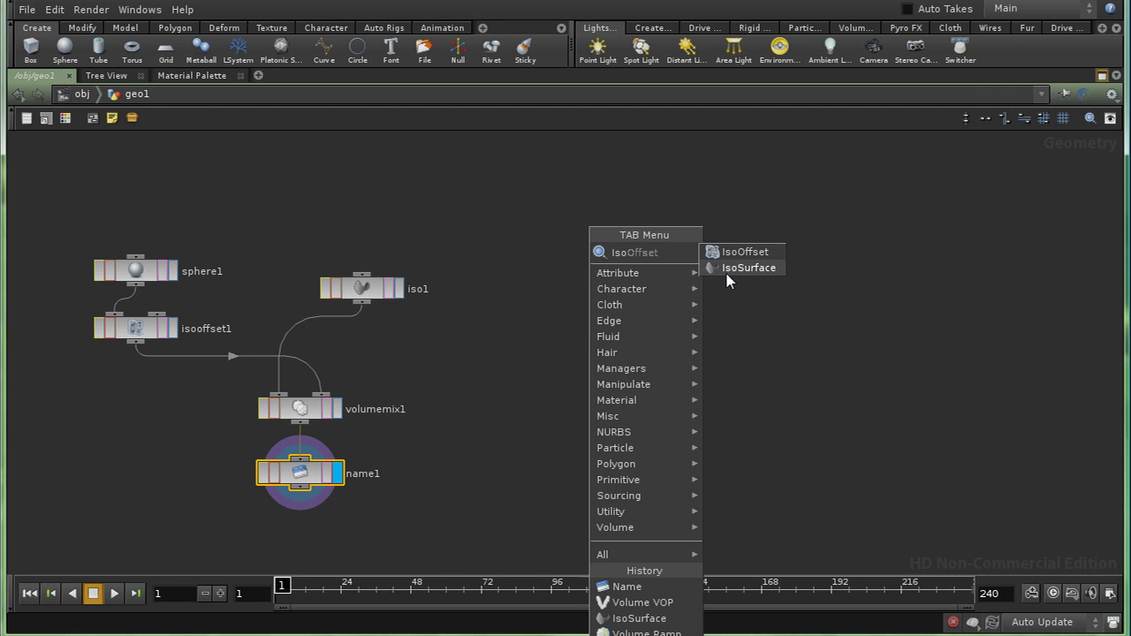
pyautogui.click(733, 268)
pyautogui.click(540, 298)
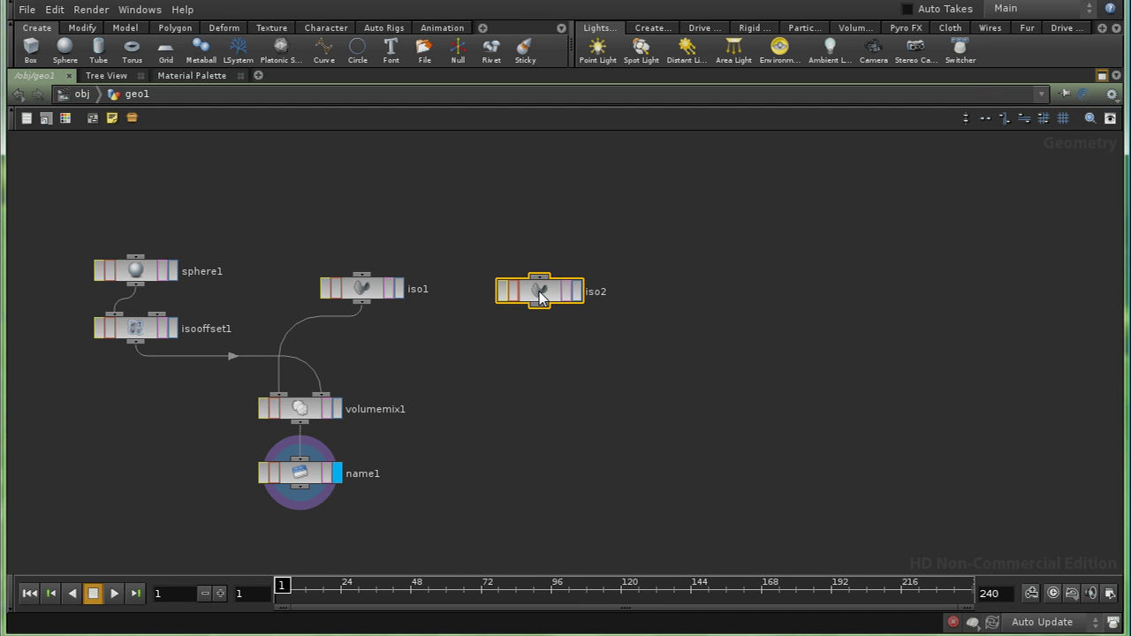
# Set iso2's Implicit Function to noise($X + 12, $Y + 98, $Z + 56).
pyautogui.press('p')
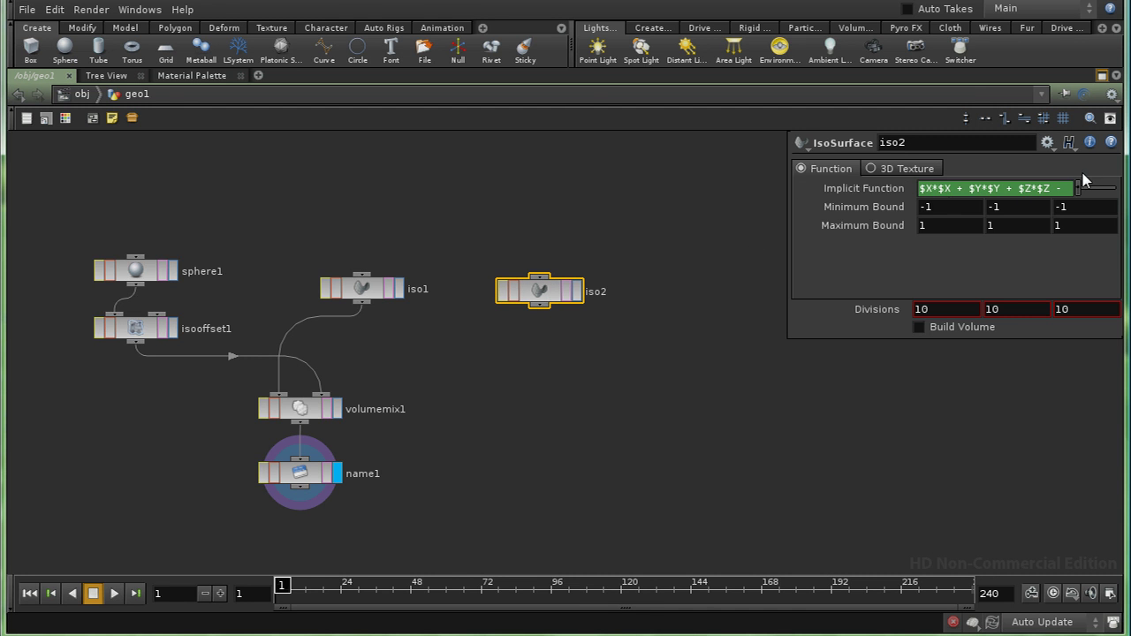
pyautogui.moveTo(922, 189); pyautogui.dragTo(1105, 198)
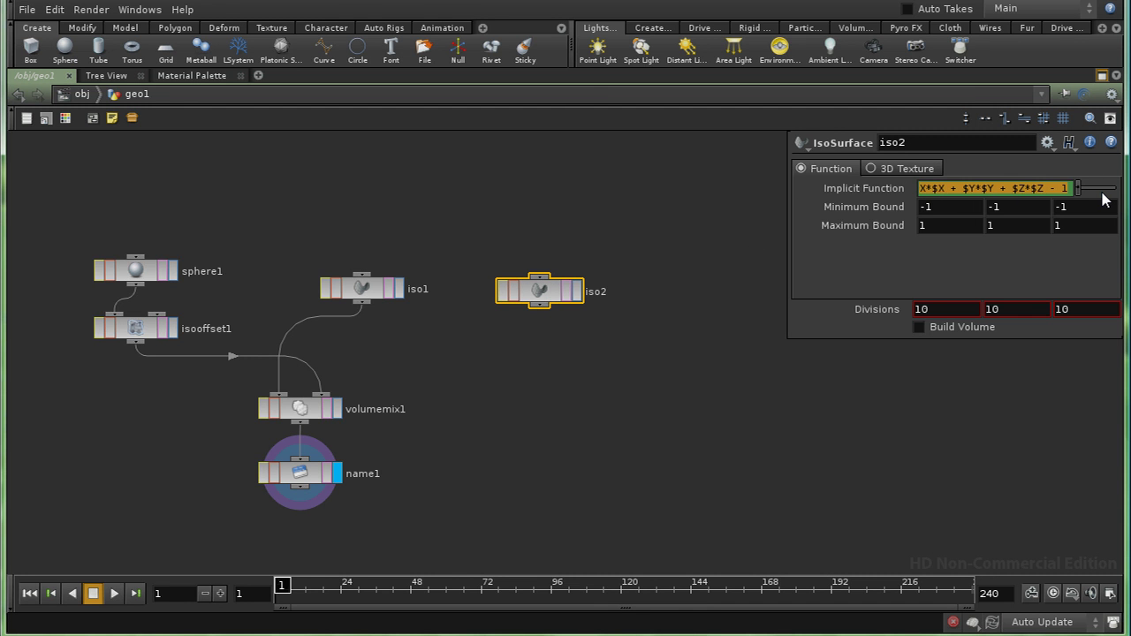
pyautogui.write('n')
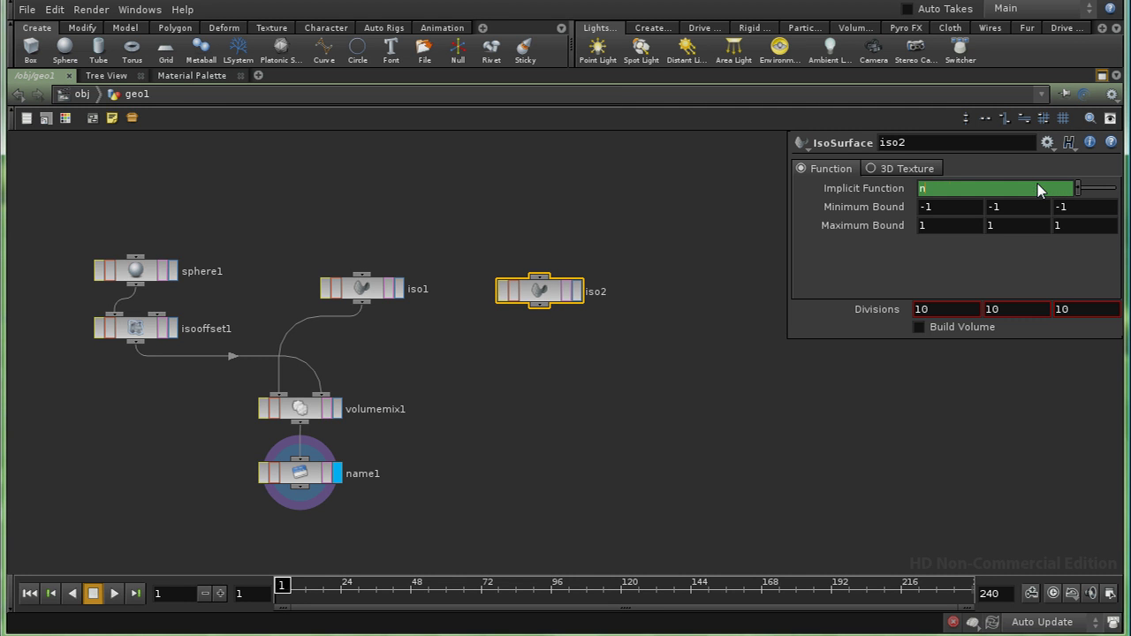
pyautogui.write('oise($X + 12, $Y +')
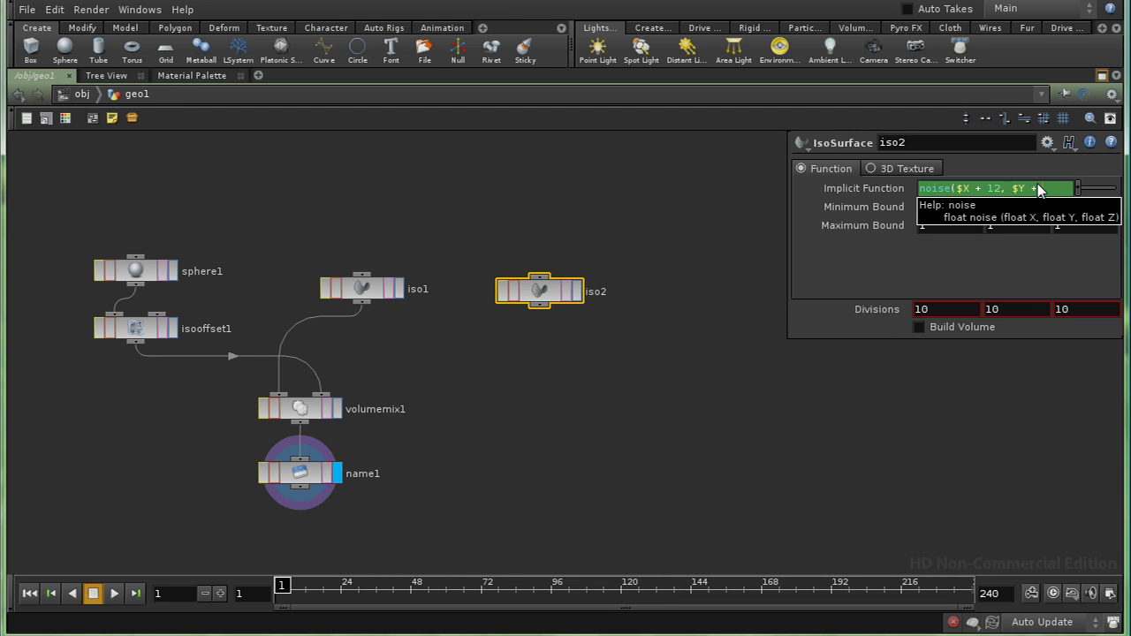
pyautogui.write(' 98, $Z +')
pyautogui.click(1056, 186)
pyautogui.write('56')
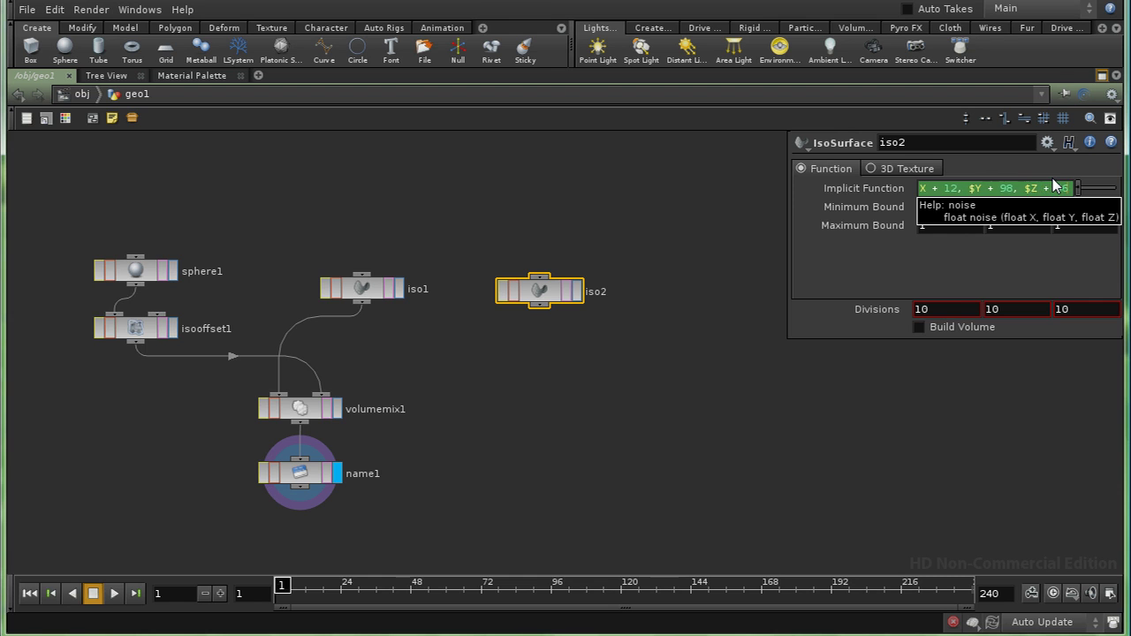
pyautogui.write(')')
pyautogui.press('Return')
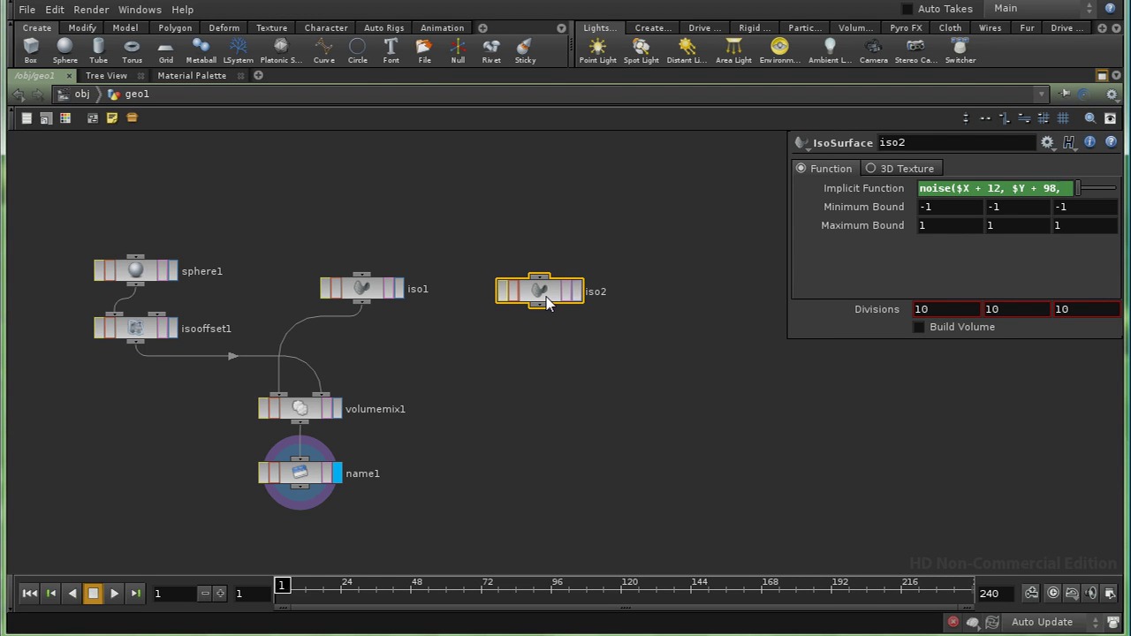
# Duplicate iso2 twice into iso3 and iso4, placed side by side to its right.
pyautogui.hotkey('ctrl', 'c')
pyautogui.hotkey('ctrl', 'v')
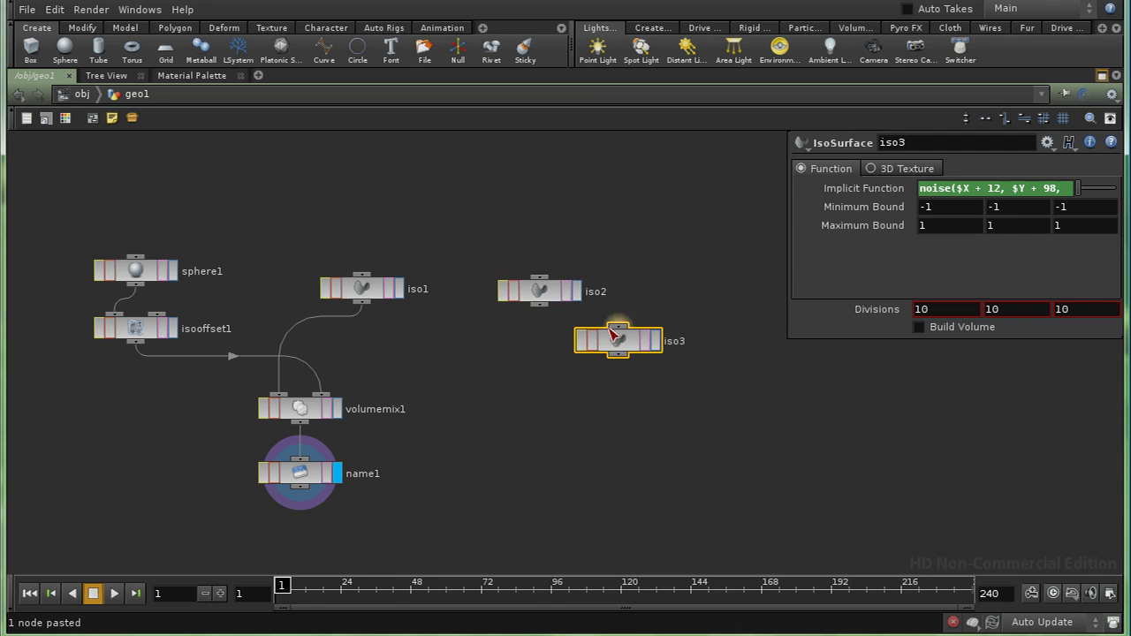
pyautogui.moveTo(620, 343); pyautogui.dragTo(673, 299)
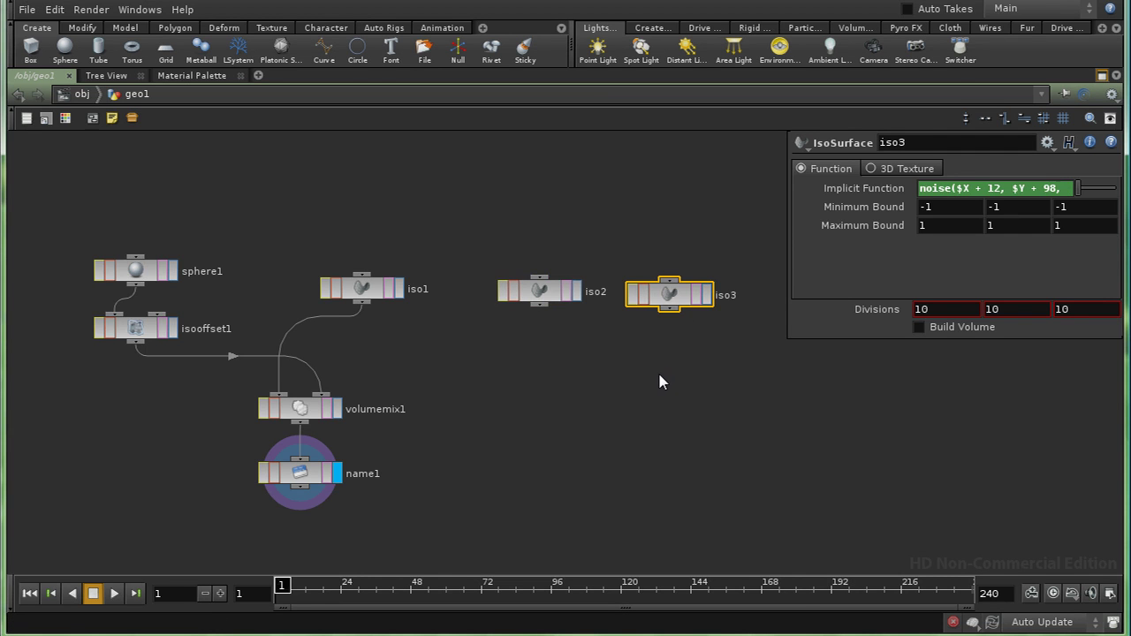
pyautogui.hotkey('ctrl', 'v')
pyautogui.moveTo(760, 354); pyautogui.dragTo(792, 302)
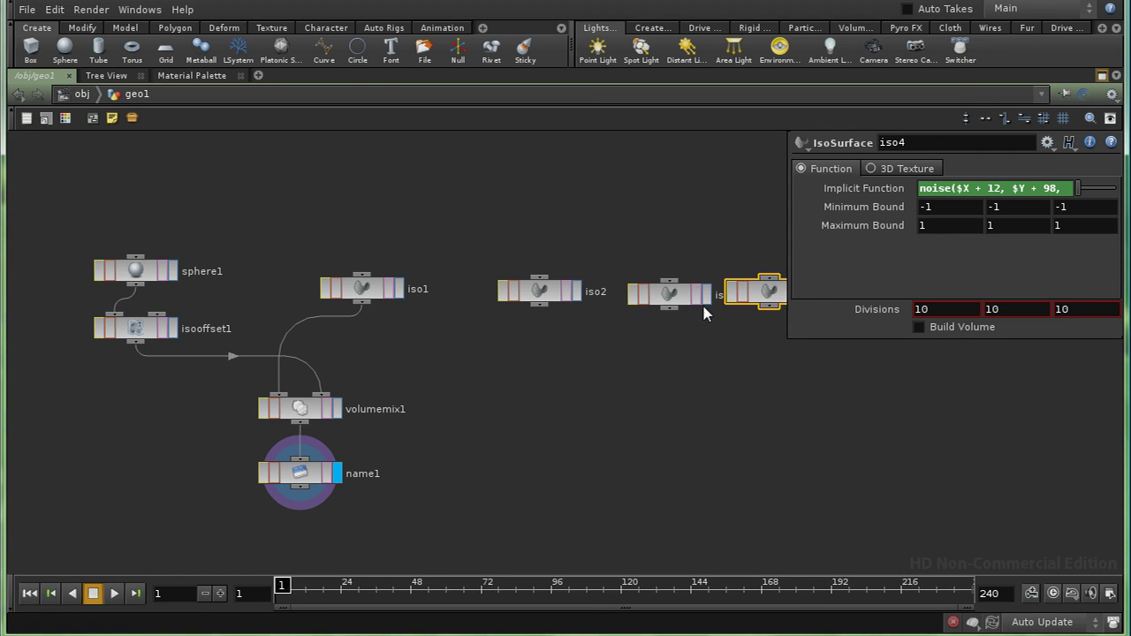
# Change iso3's X and Y noise offsets, and set iso4's to $X + 155 and $Y + 278.
pyautogui.click(672, 298)
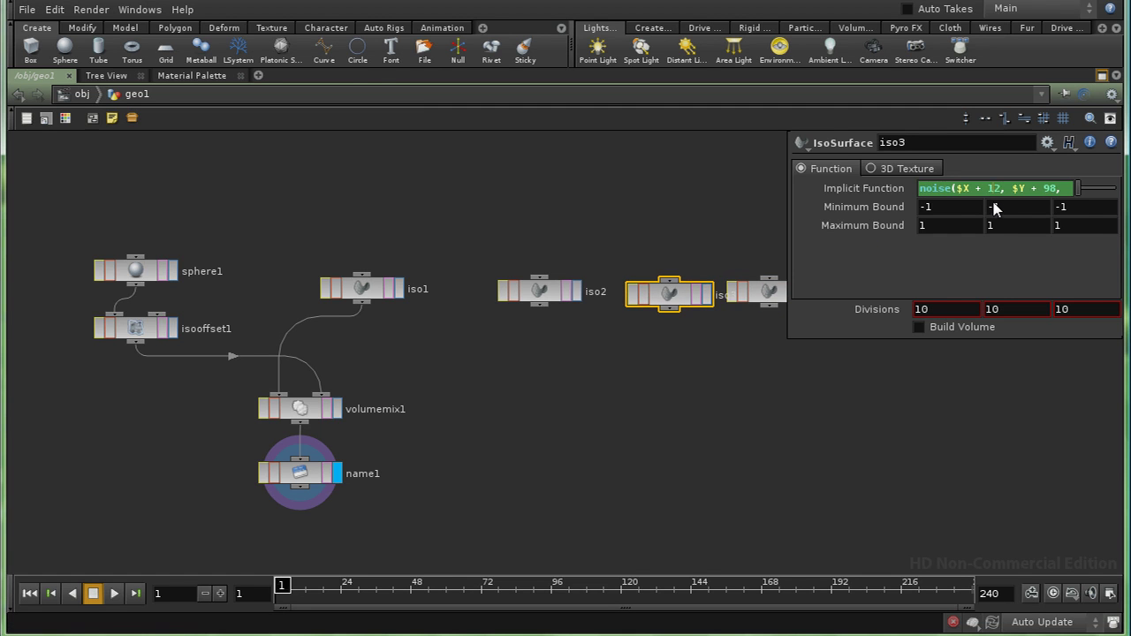
pyautogui.press('BackSpace')
pyautogui.write('6')
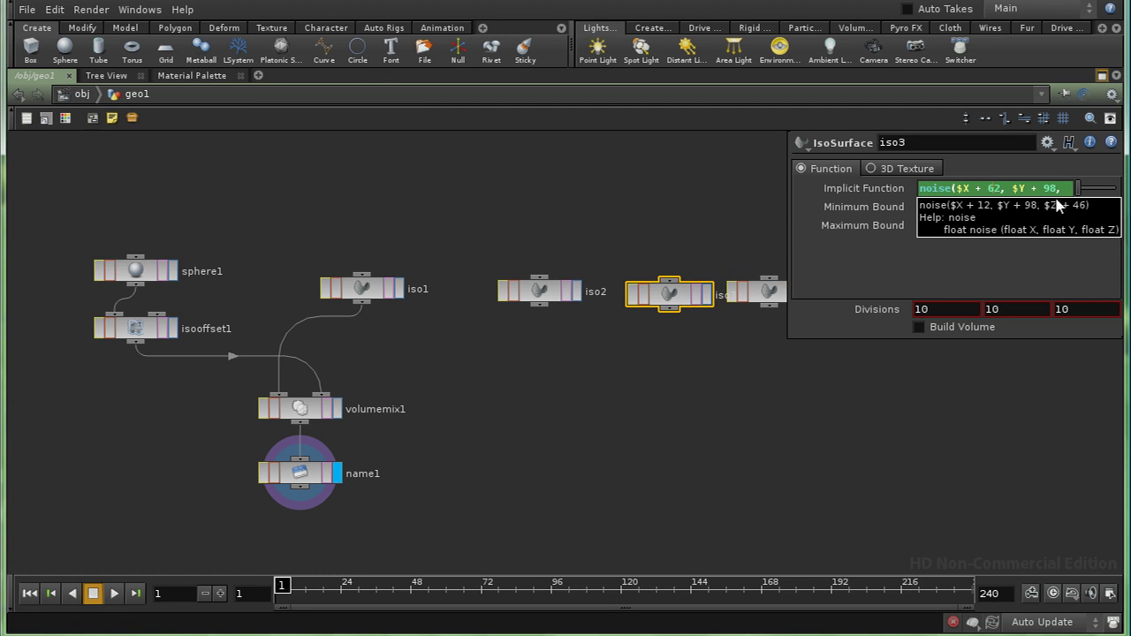
pyautogui.press('BackSpace')
pyautogui.press('BackSpace')
pyautogui.write('43')
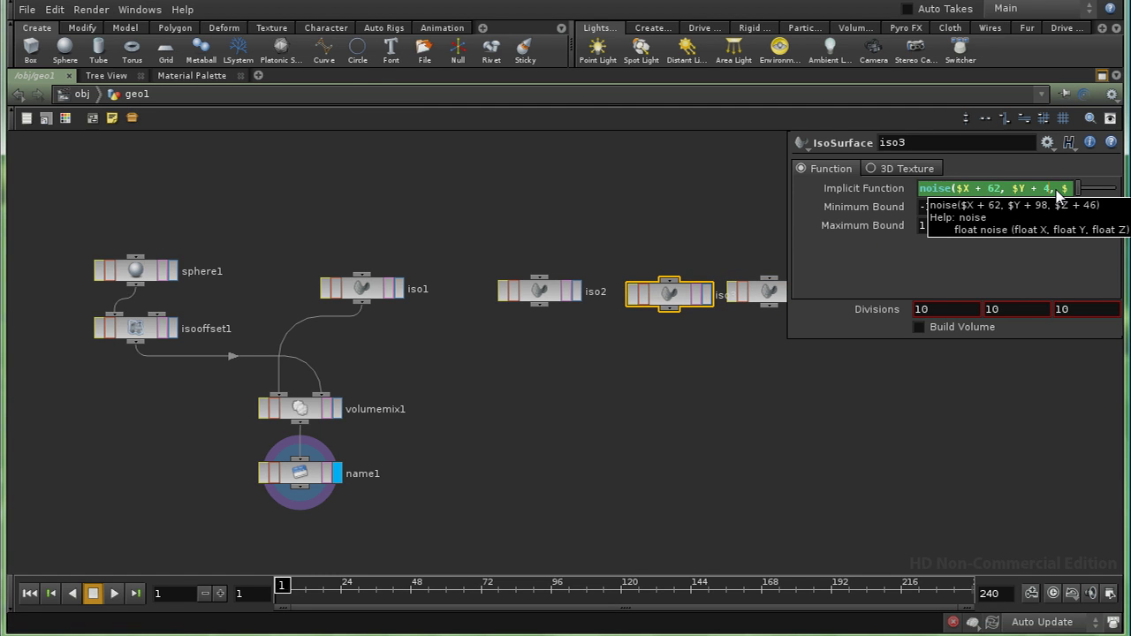
pyautogui.write(',')
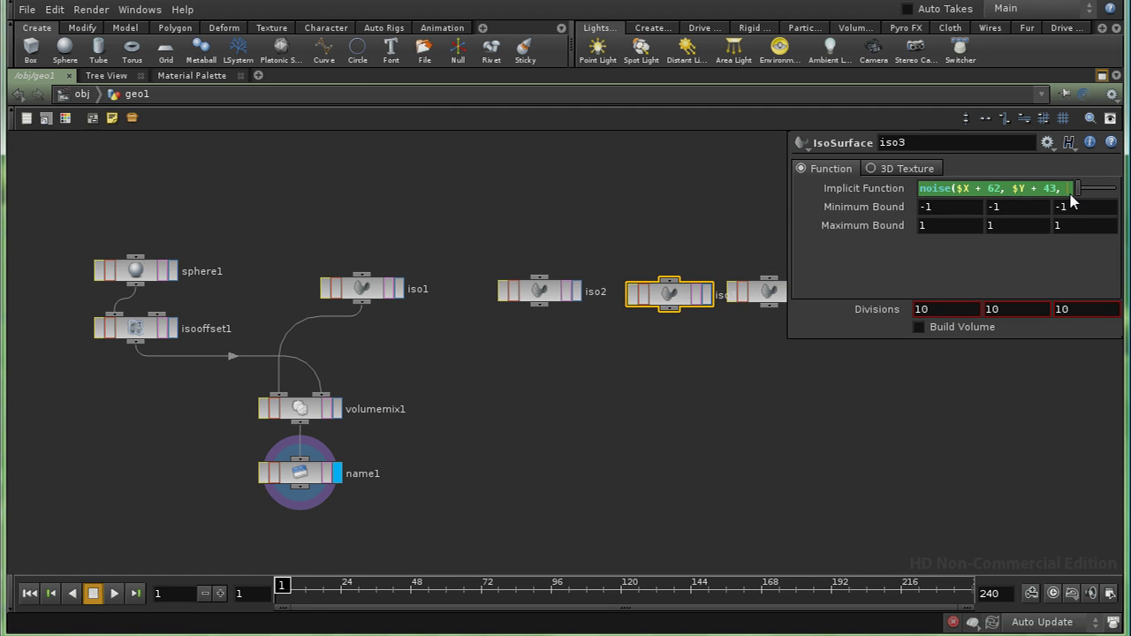
pyautogui.write(' $Z + 46)')
pyautogui.click(766, 292)
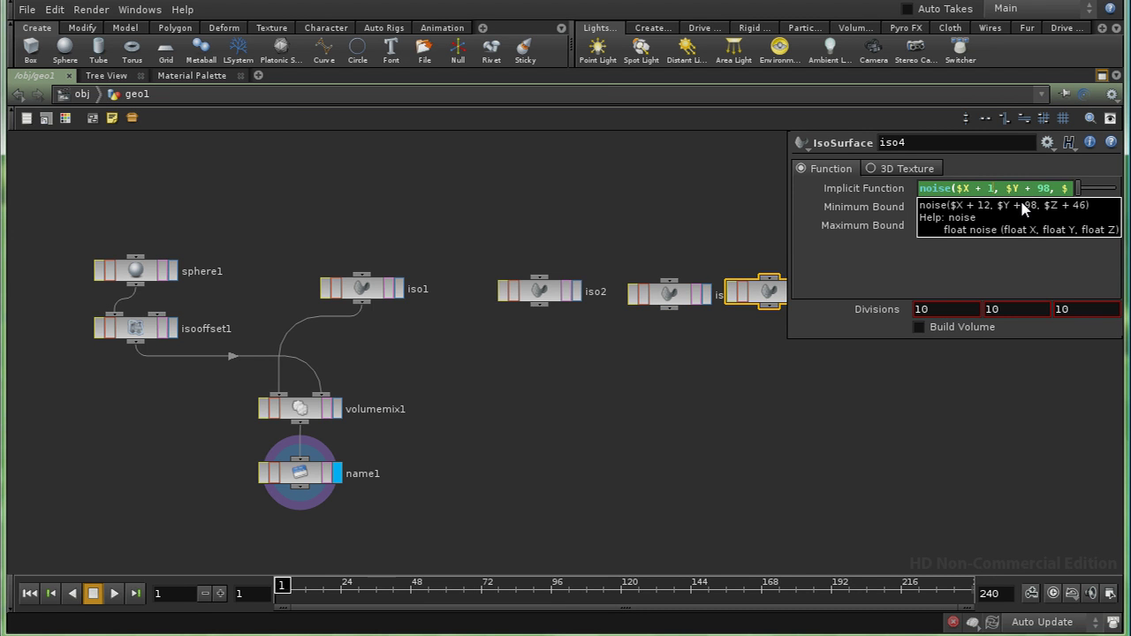
pyautogui.write('55')
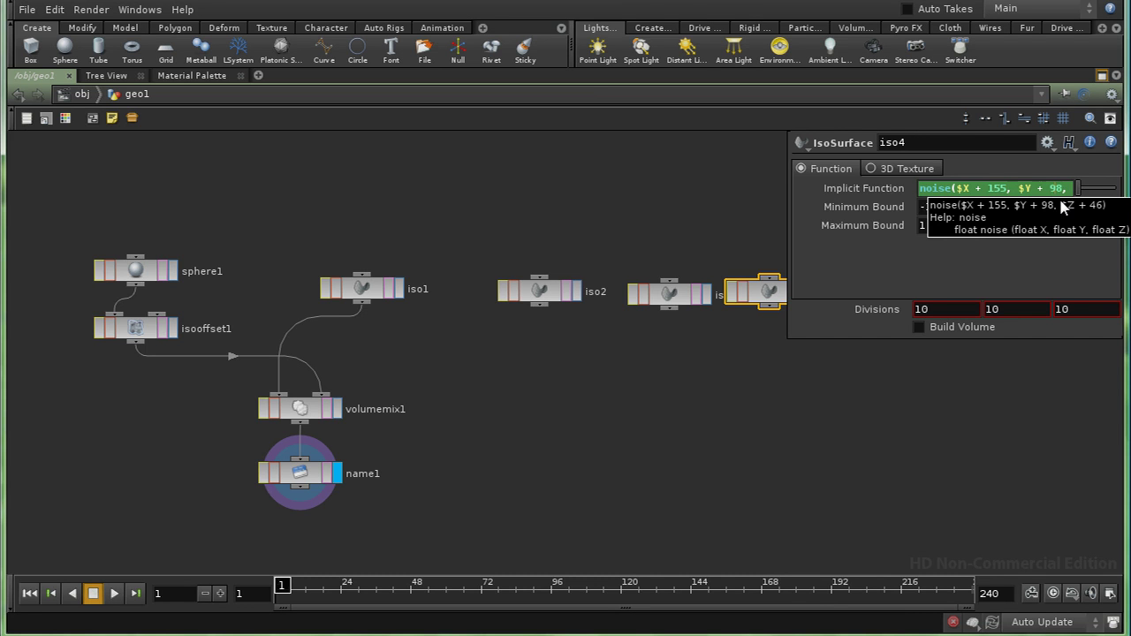
pyautogui.moveTo(1031, 189); pyautogui.dragTo(1030, 189, button='middle')
# Arrange the three noise nodes and add a Merge node below them.
pyautogui.moveTo(682, 393); pyautogui.dragTo(577, 393, button='middle')
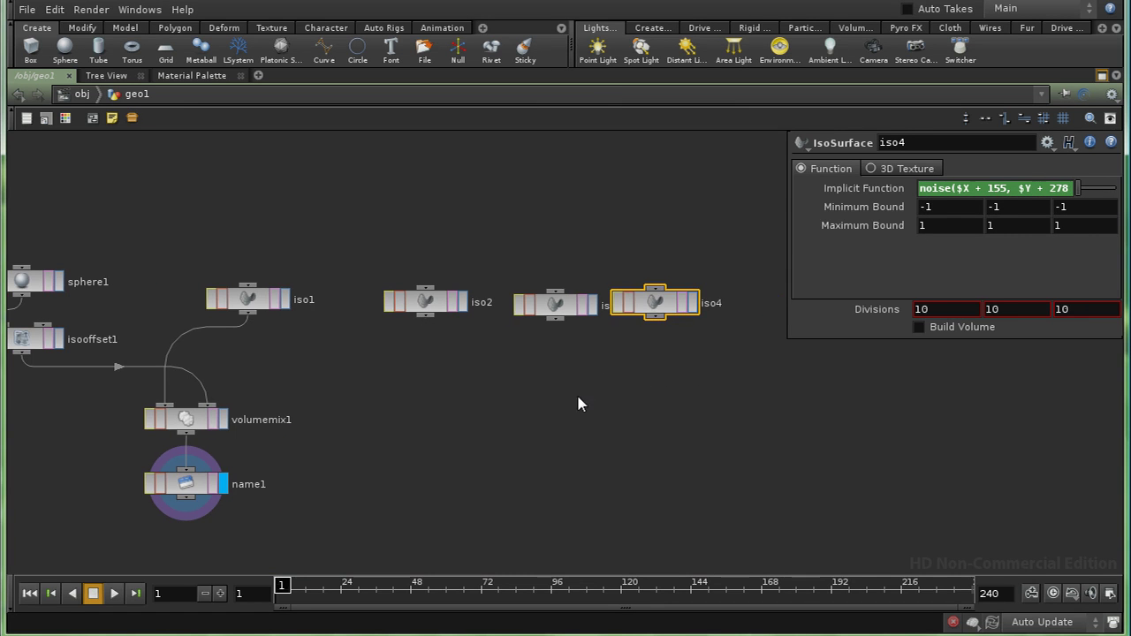
pyautogui.moveTo(657, 301); pyautogui.dragTo(672, 310)
pyautogui.click(555, 305)
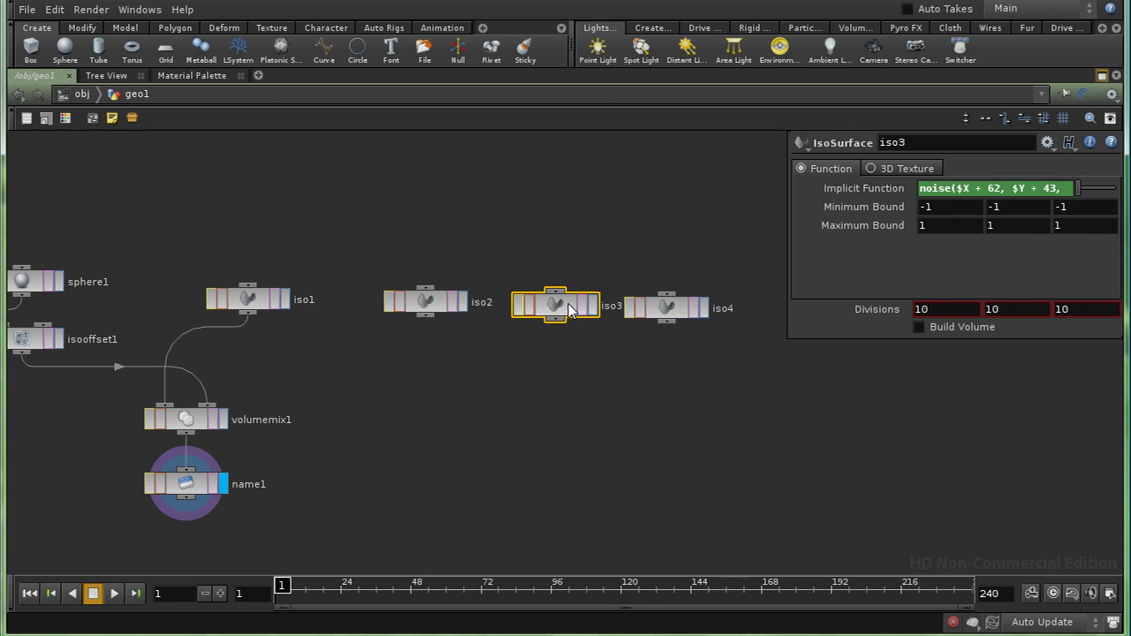
pyautogui.moveTo(435, 304); pyautogui.dragTo(444, 304)
pyautogui.press('Tab')
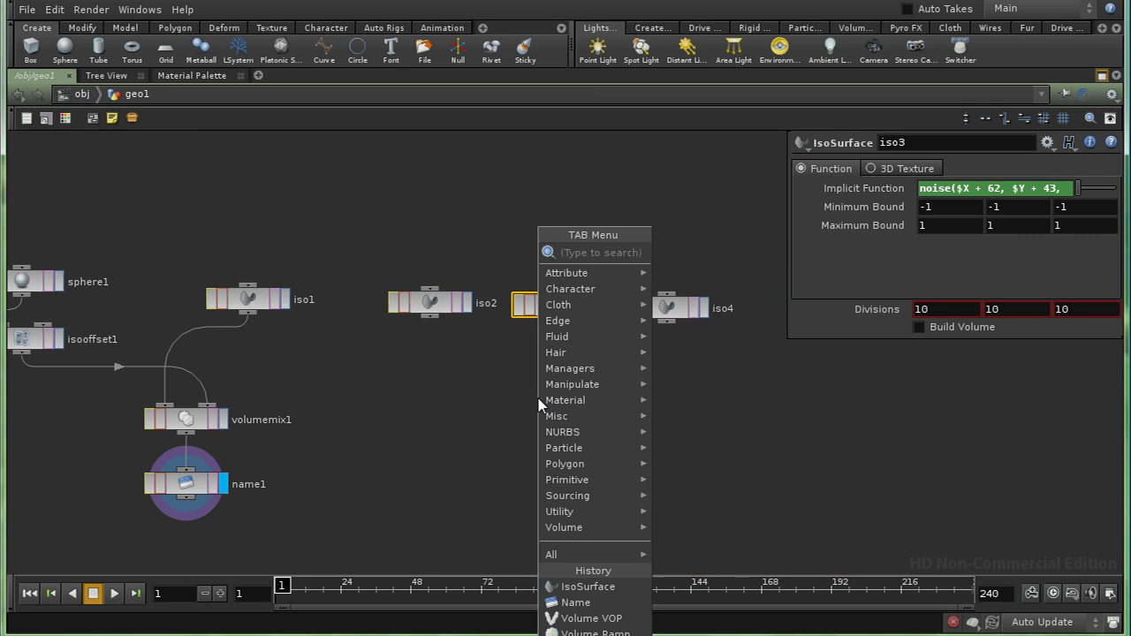
pyautogui.write('me')
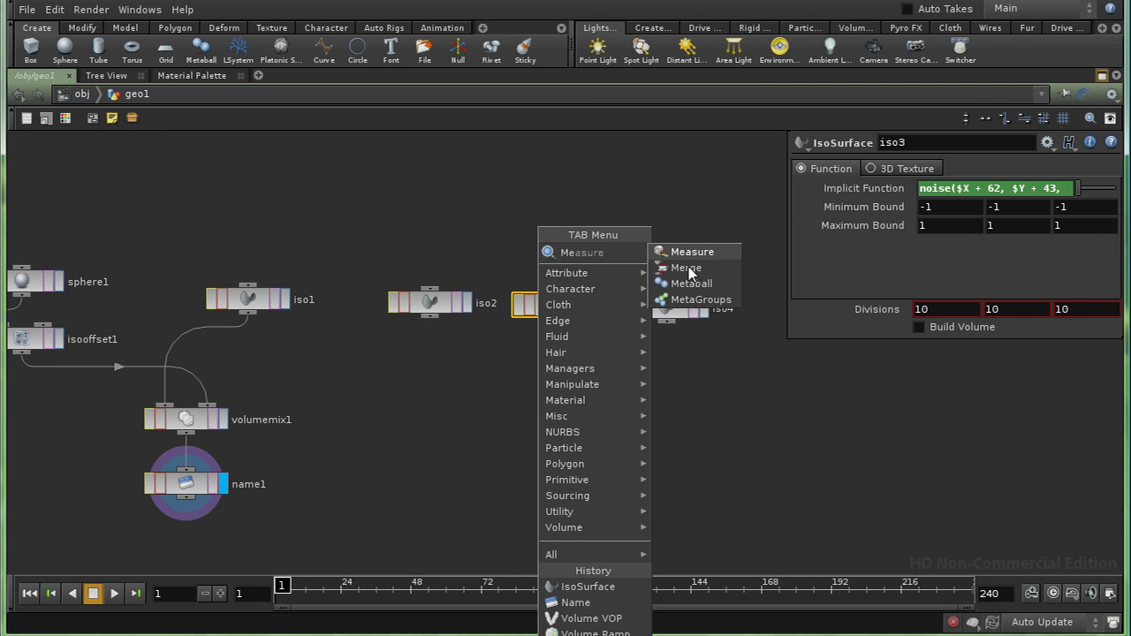
pyautogui.click(690, 268)
pyautogui.click(561, 427)
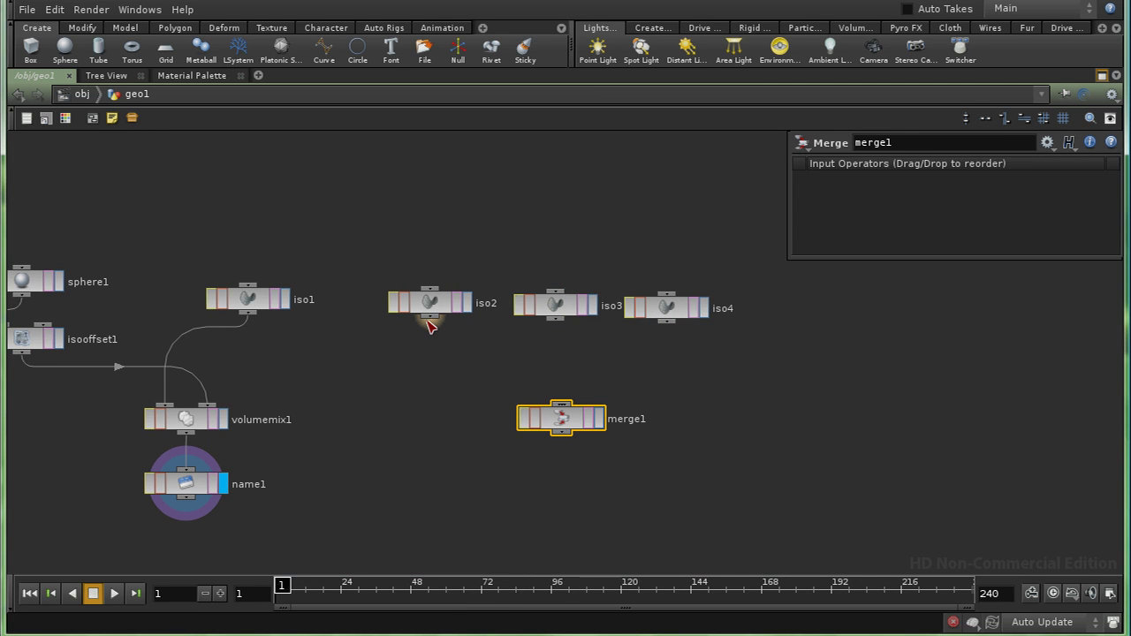
# Wire iso2, iso3 and iso4 into merge1 and make it the displayed output.
pyautogui.moveTo(430, 320); pyautogui.dragTo(561, 405)
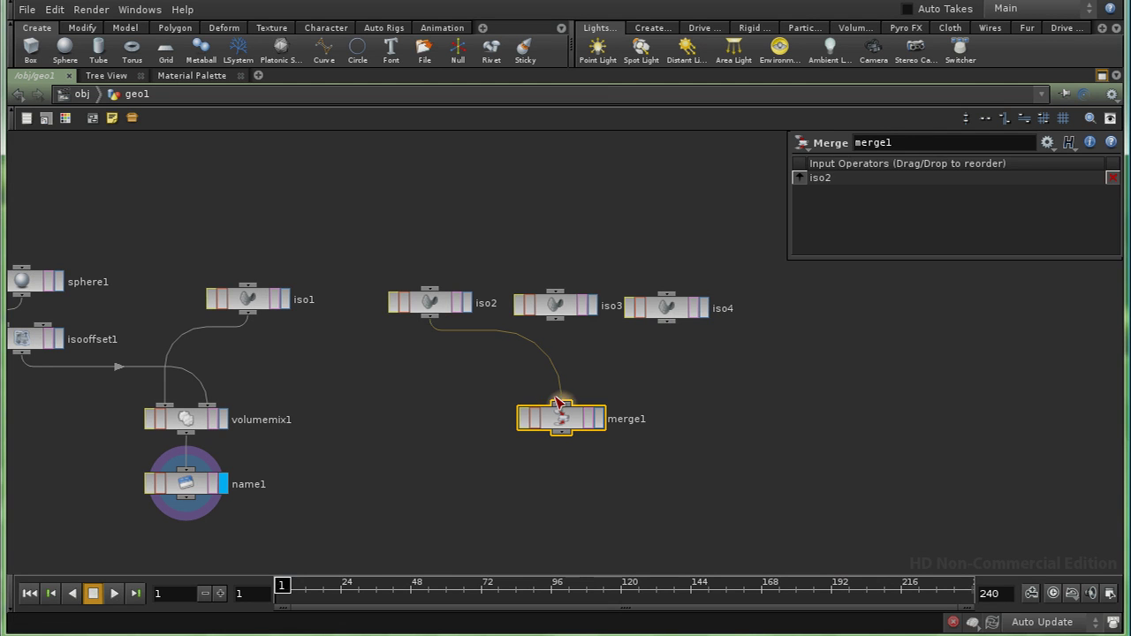
pyautogui.click(559, 326)
pyautogui.moveTo(559, 322); pyautogui.dragTo(564, 406)
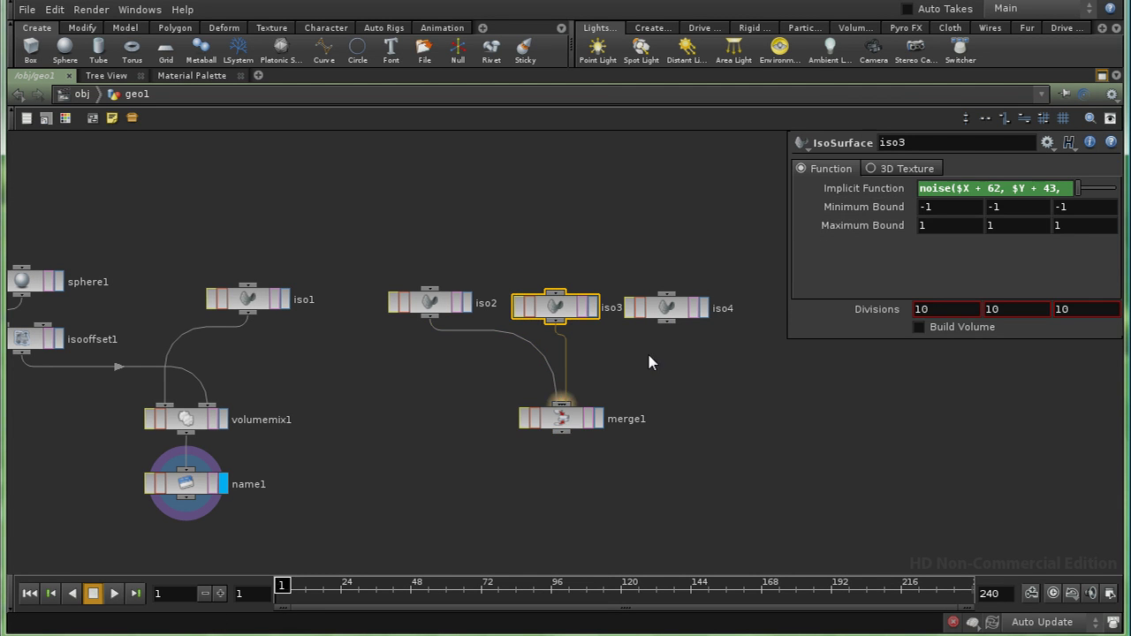
pyautogui.moveTo(666, 328); pyautogui.dragTo(566, 411)
pyautogui.click(599, 418)
pyautogui.click(578, 419)
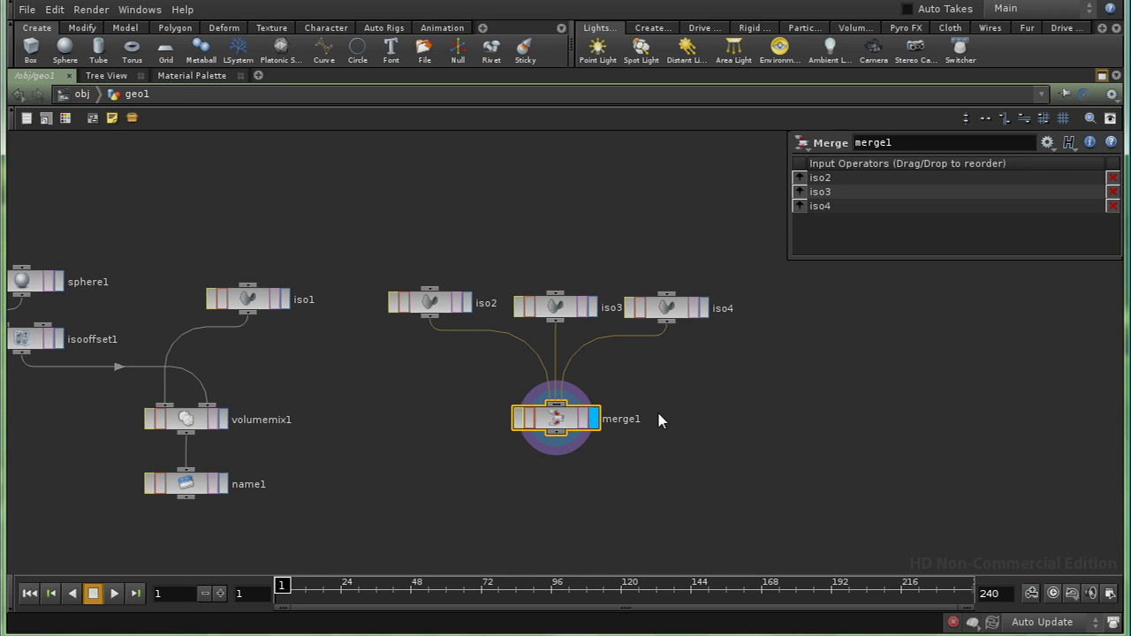
pyautogui.moveTo(657, 410); pyautogui.dragTo(644, 379, button='middle')
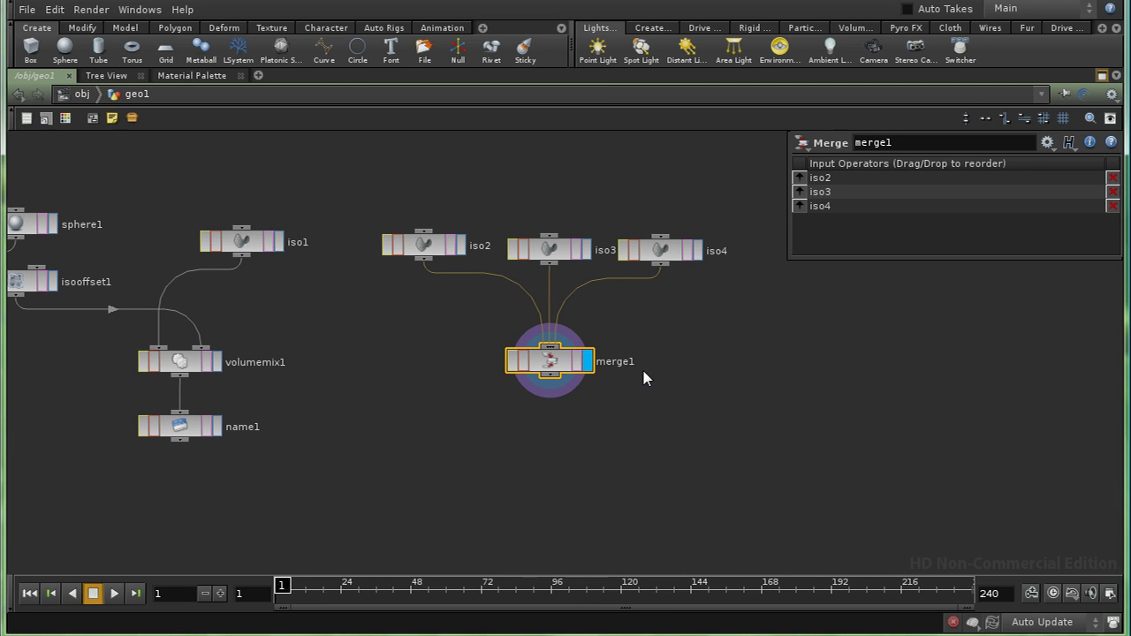
pyautogui.middleClick(555, 364)
# Turn on Build Volume for iso2, iso3 and iso4, giving three 10×10×10 noise volumes.
pyautogui.click(421, 256)
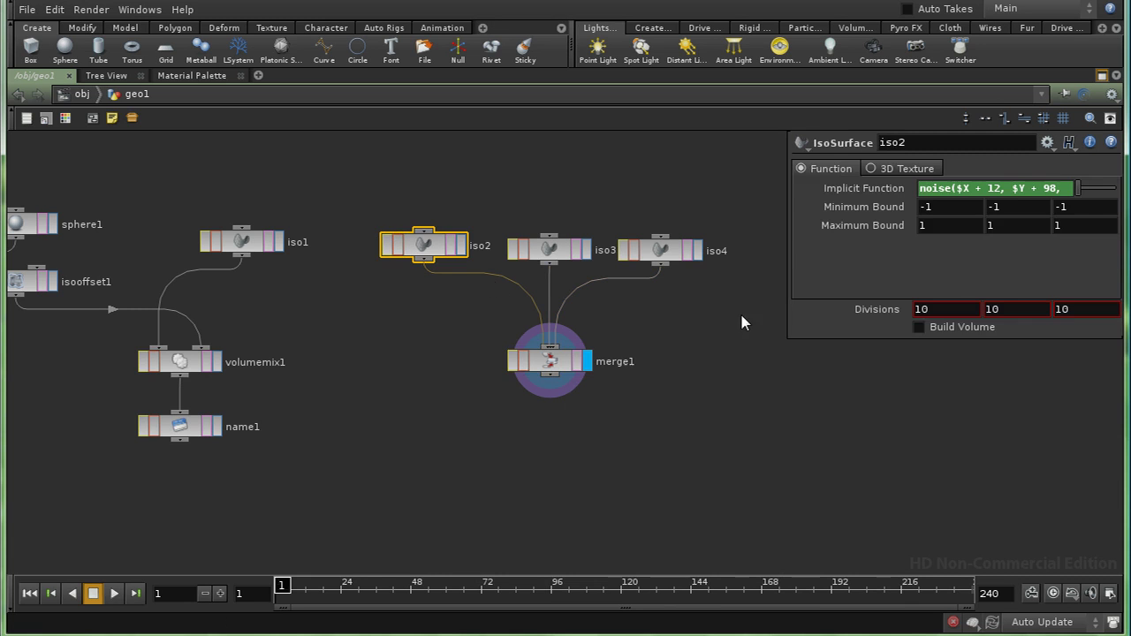
pyautogui.click(548, 250)
pyautogui.click(933, 330)
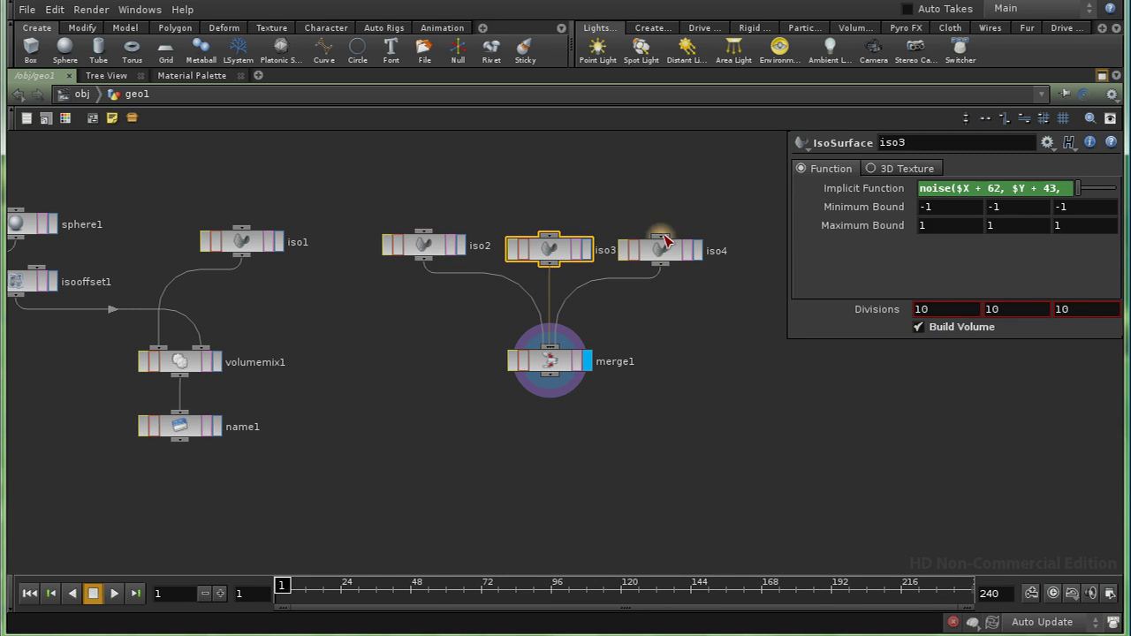
pyautogui.click(663, 251)
pyautogui.click(928, 329)
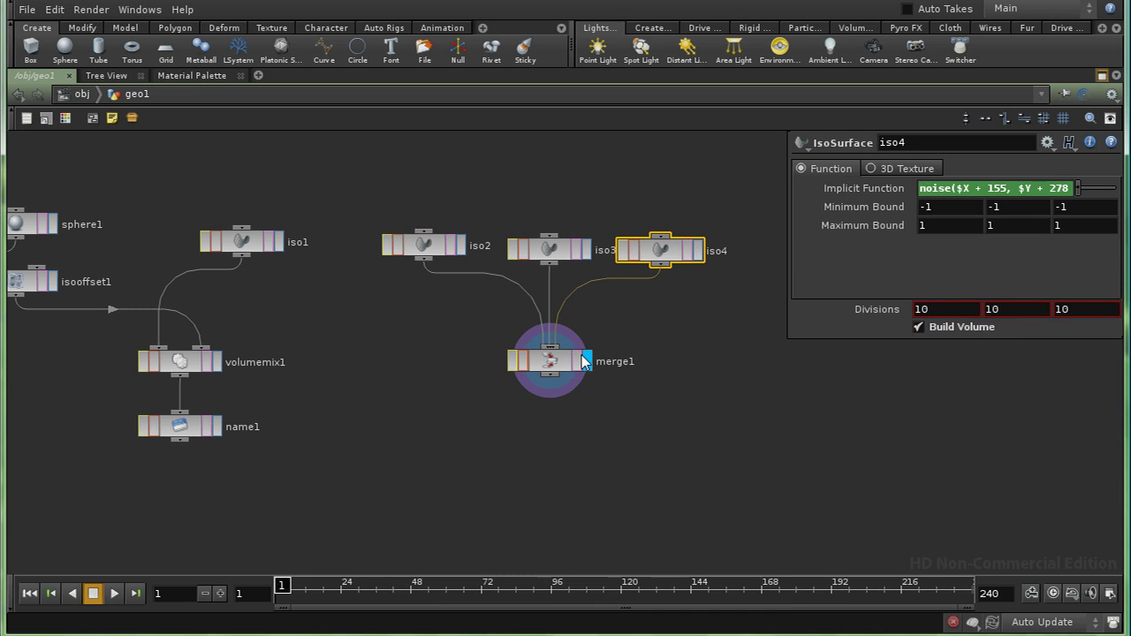
pyautogui.moveTo(550, 365); pyautogui.dragTo(583, 449, button='middle')
# Add a Name node below merge1.
pyautogui.press('Tab')
pyautogui.write('Name')
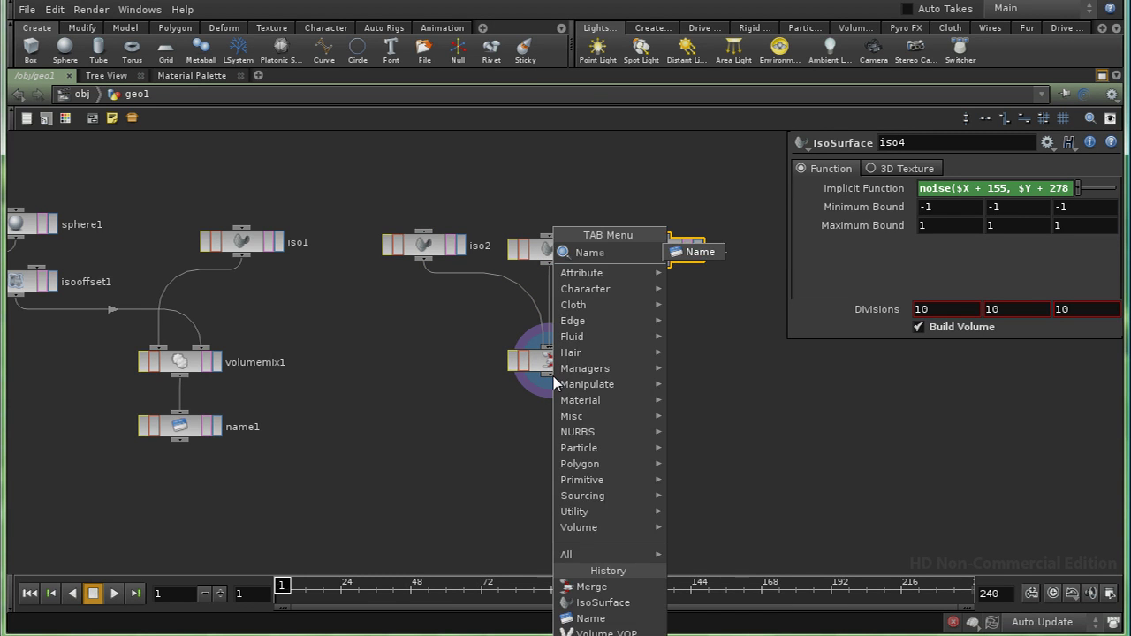
pyautogui.click(721, 254)
pyautogui.click(563, 440)
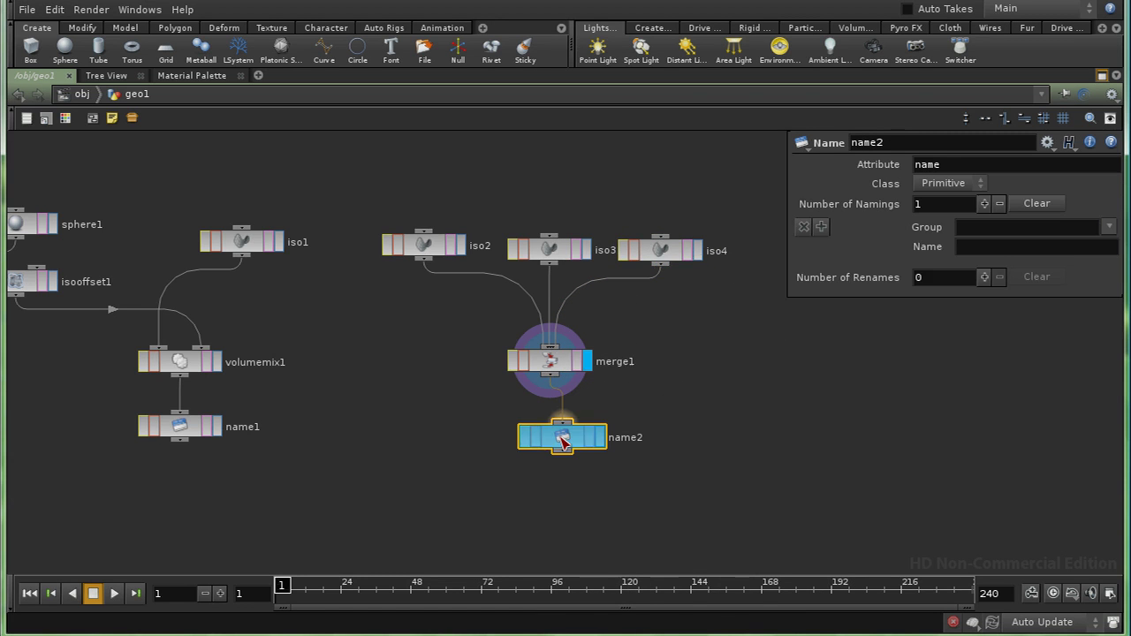
# Set three namings so groups 0, 1 and 2 are named Cd.x, Cd.y and Cd.z.
pyautogui.click(986, 204)
pyautogui.click(986, 204)
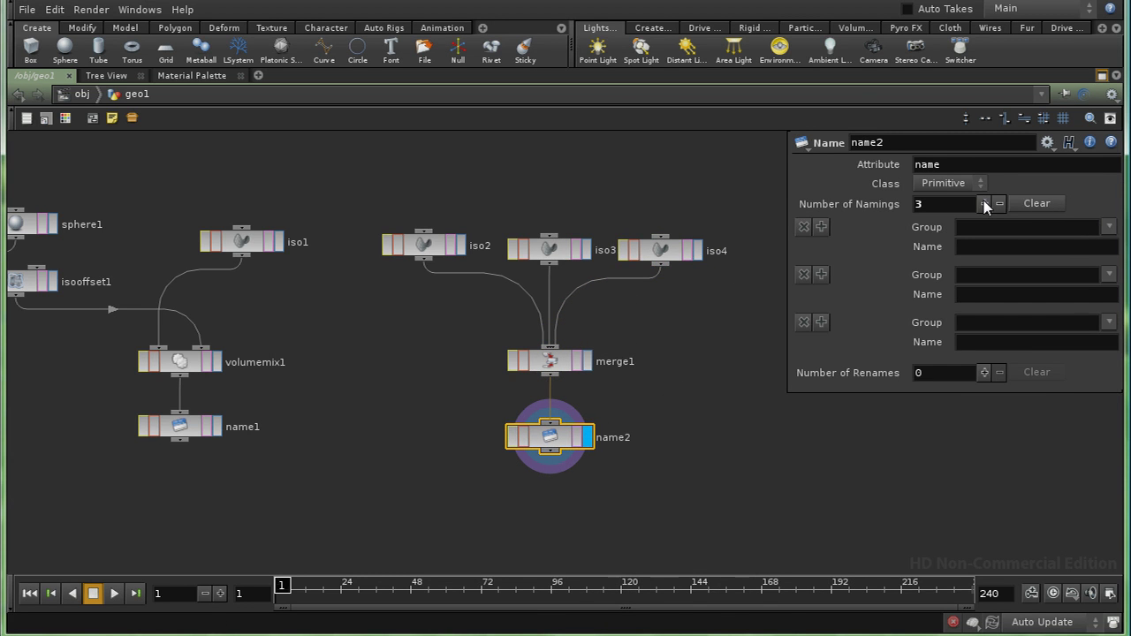
pyautogui.click(980, 247)
pyautogui.write('Cd.')
pyautogui.write('x')
pyautogui.write('1')
pyautogui.click(974, 297)
pyautogui.write('Cd.yCd.zh')
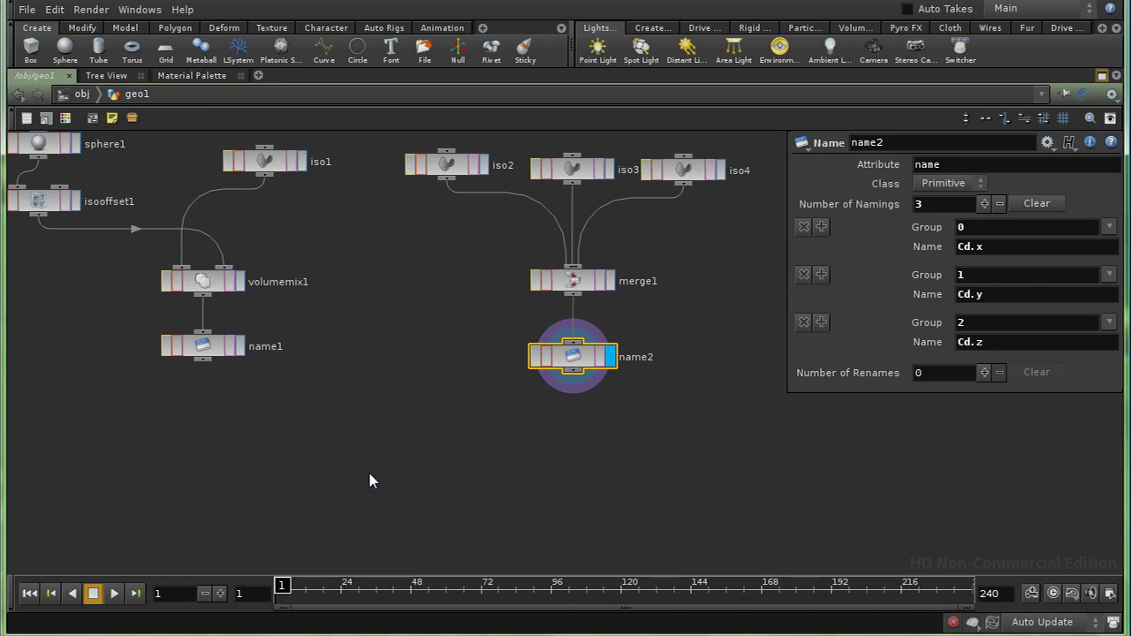
# Create merge2 combining name2 and name1, and make it the displayed output.
pyautogui.press('Tab')
pyautogui.write('Merge')
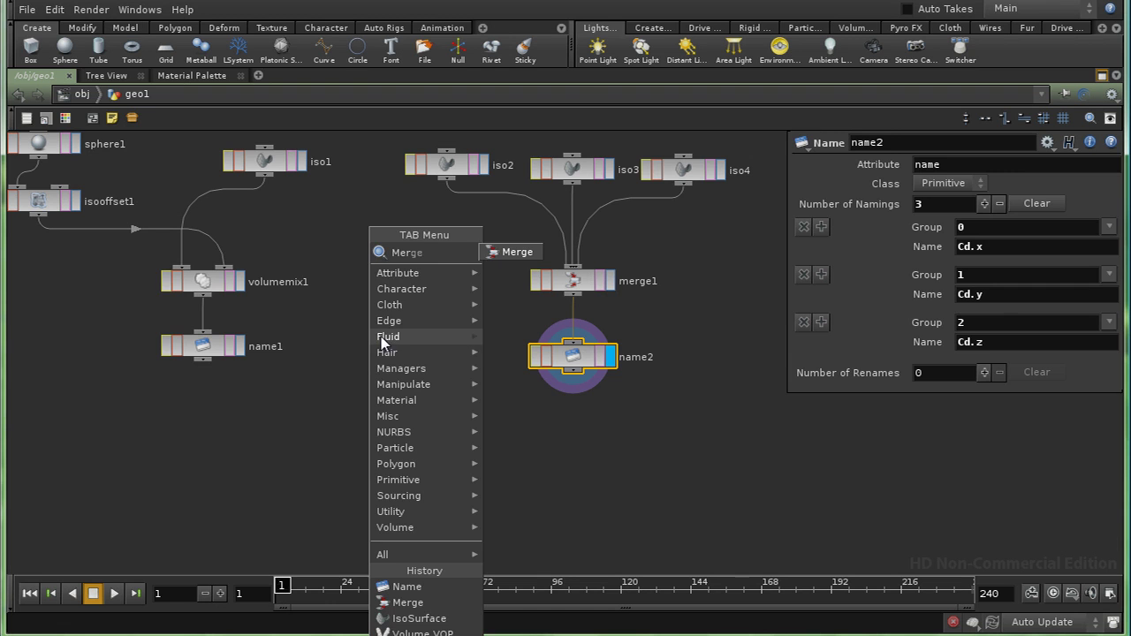
pyautogui.click(510, 254)
pyautogui.click(439, 471)
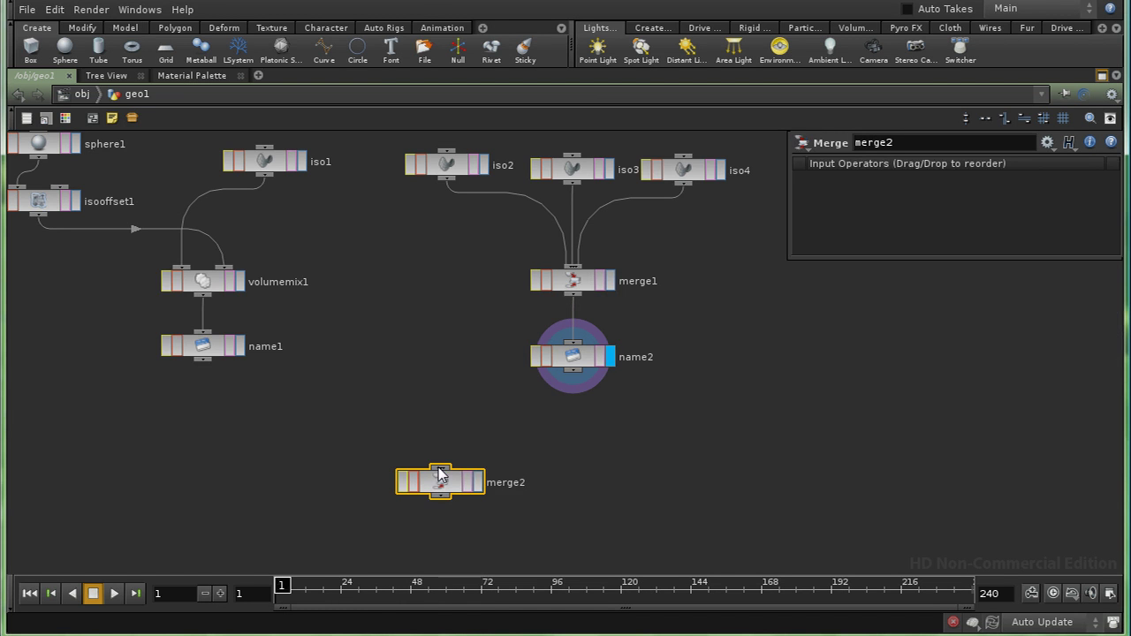
pyautogui.moveTo(568, 387); pyautogui.dragTo(440, 466)
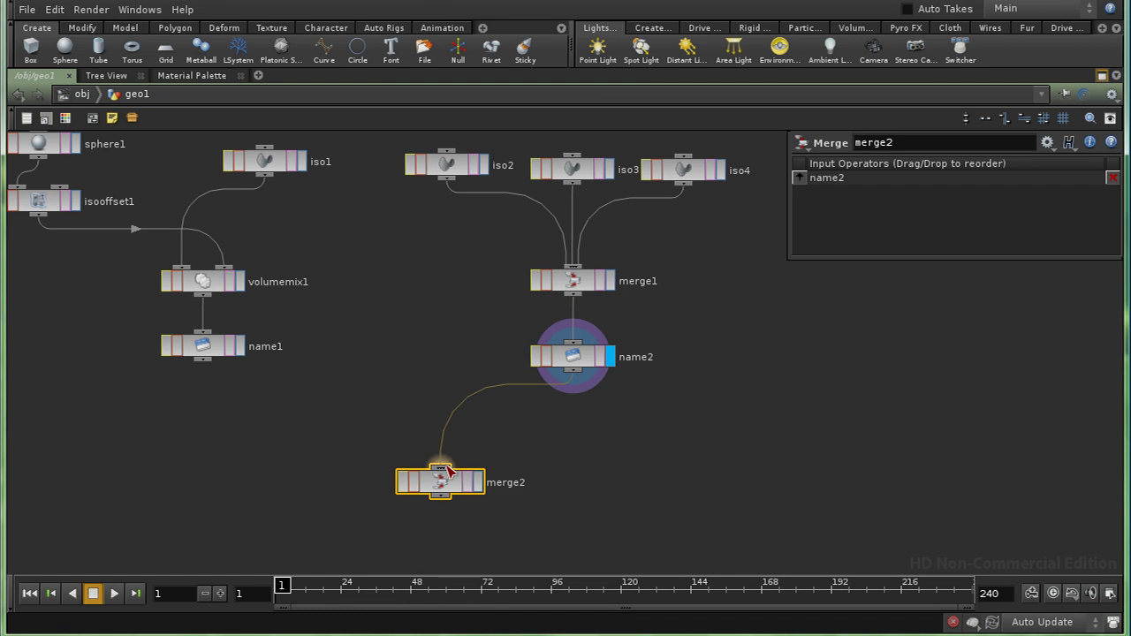
pyautogui.moveTo(209, 364); pyautogui.dragTo(442, 470)
pyautogui.click(478, 486)
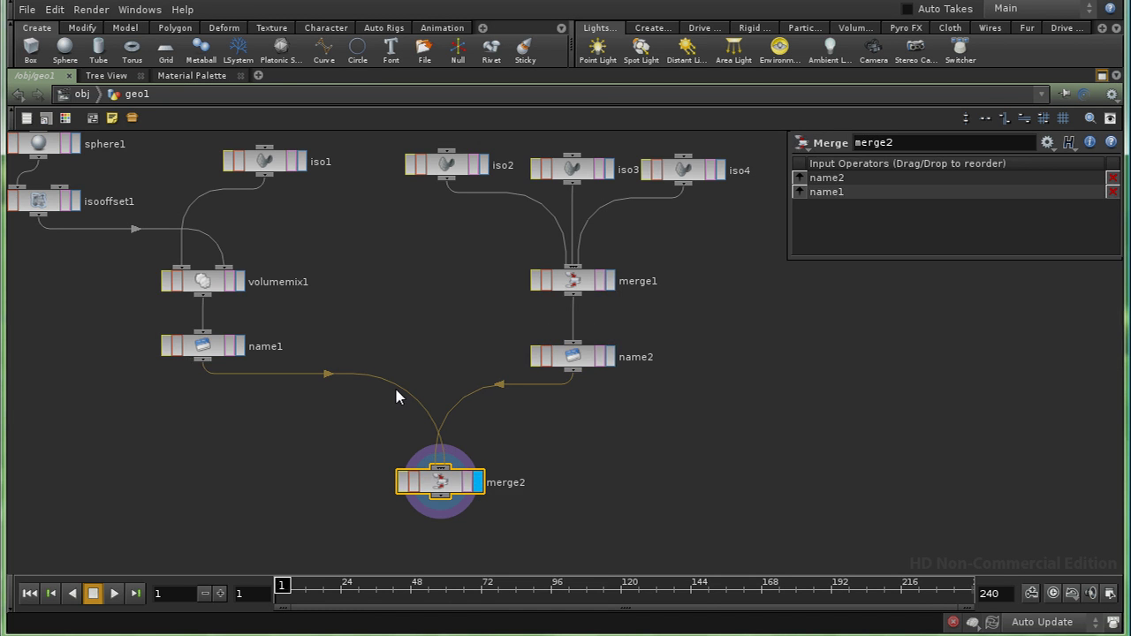
# Restore the full layout with the viewport, start a mantra render, then stop it.
pyautogui.press('p')
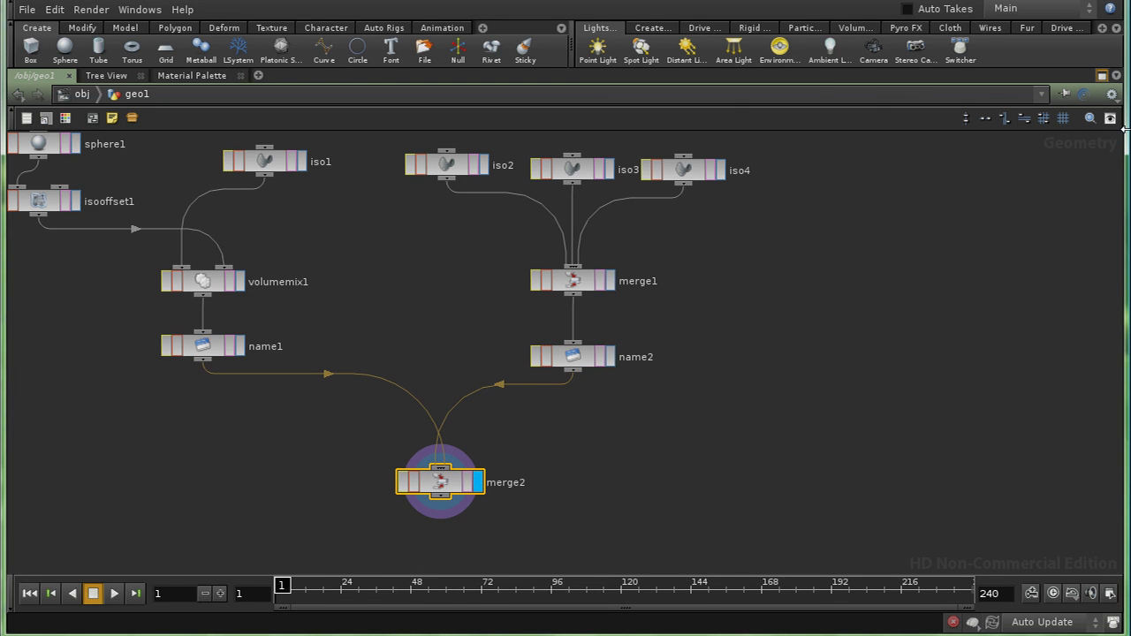
pyautogui.click(1102, 76)
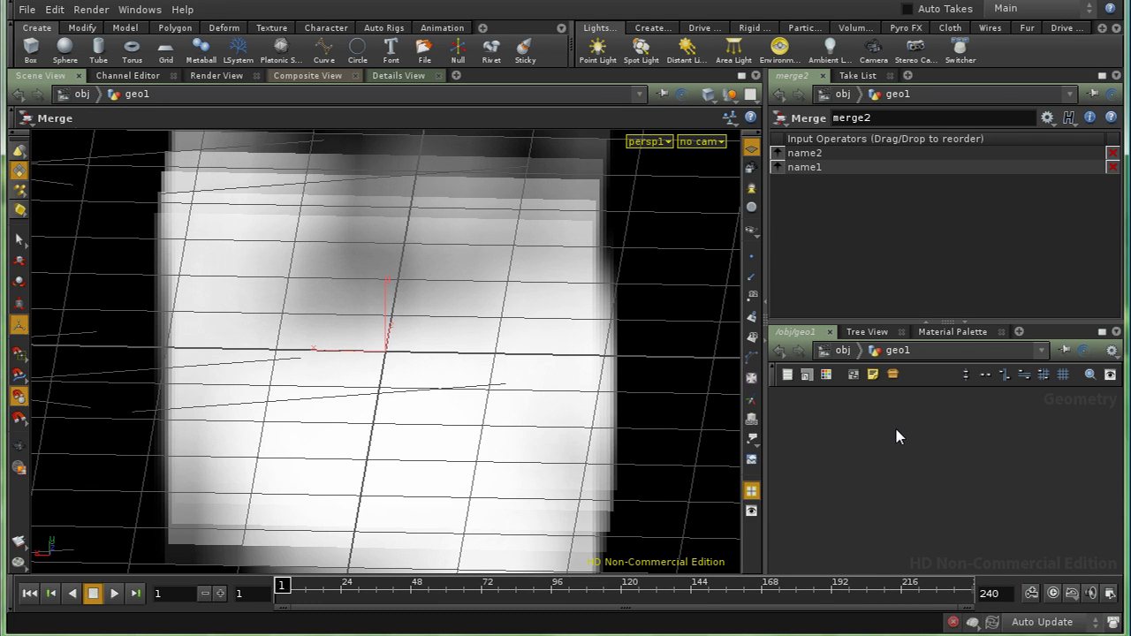
pyautogui.click(217, 76)
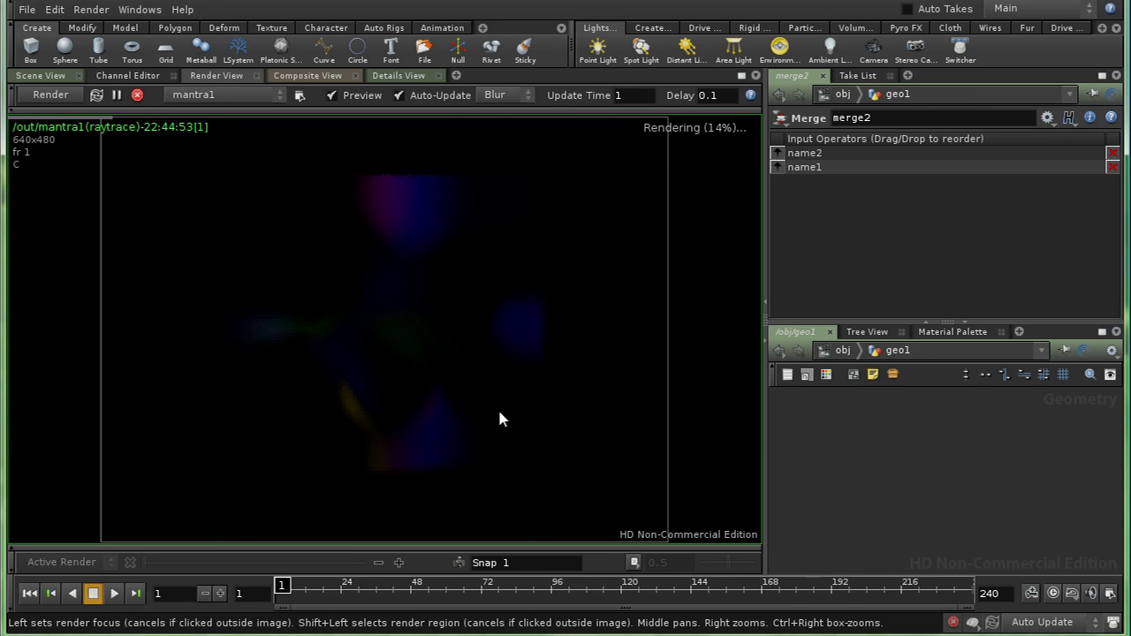
pyautogui.click(137, 94)
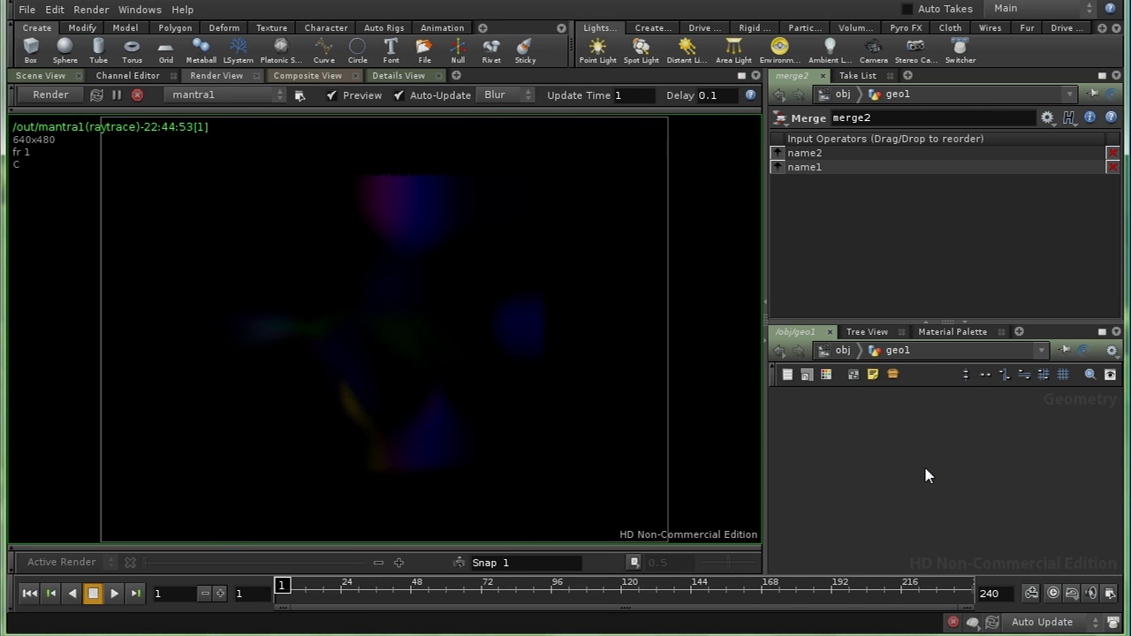
# Replace iso1 with isooffset1 as volumemix1's input and move name1 aside.
pyautogui.press('h')
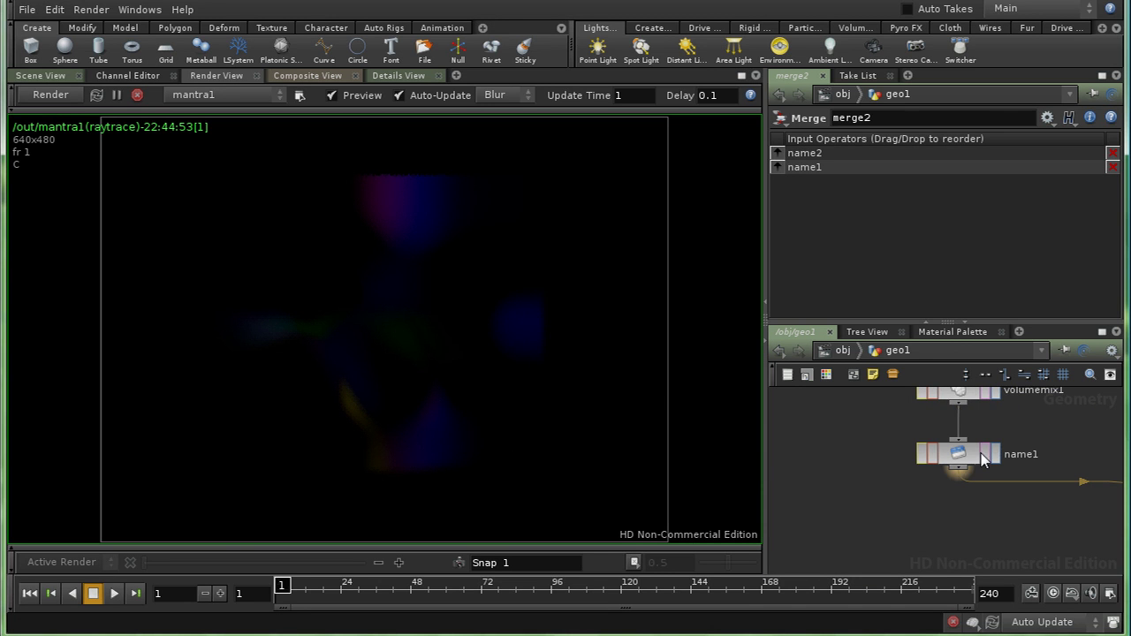
pyautogui.moveTo(1012, 439); pyautogui.dragTo(1014, 499, button='middle')
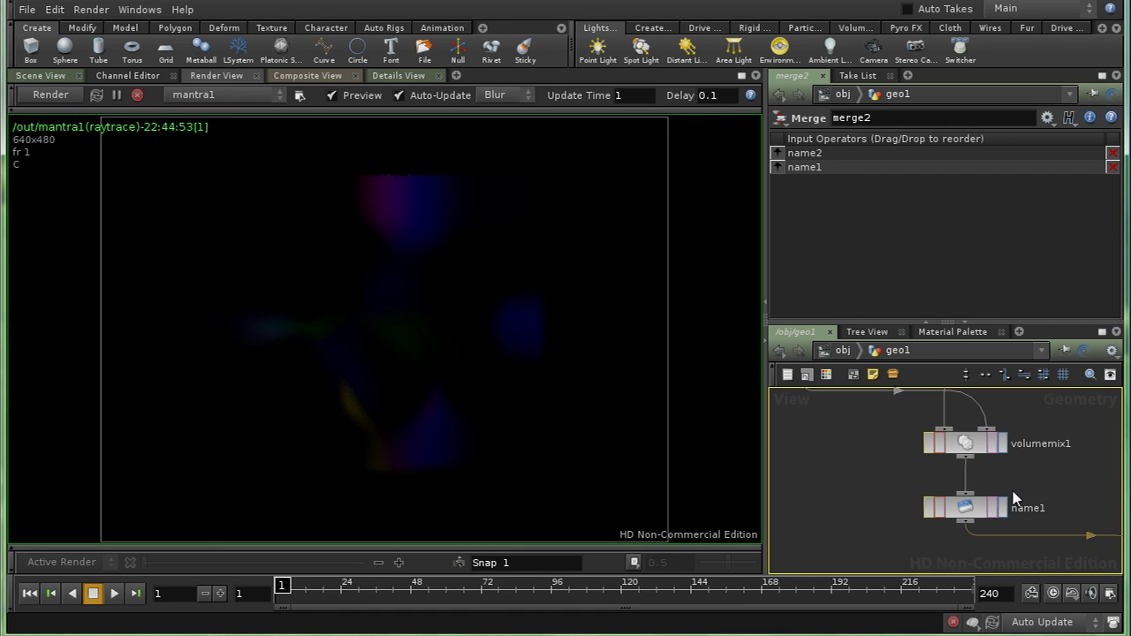
pyautogui.moveTo(1017, 437); pyautogui.dragTo(1015, 484, button='middle')
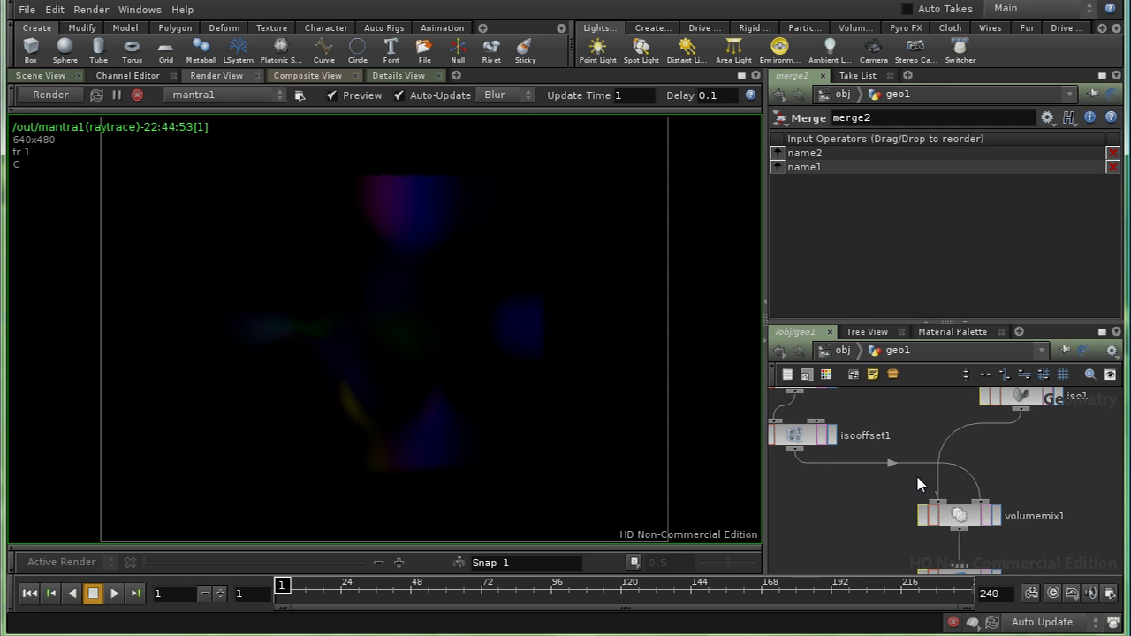
pyautogui.moveTo(919, 485); pyautogui.dragTo(915, 473)
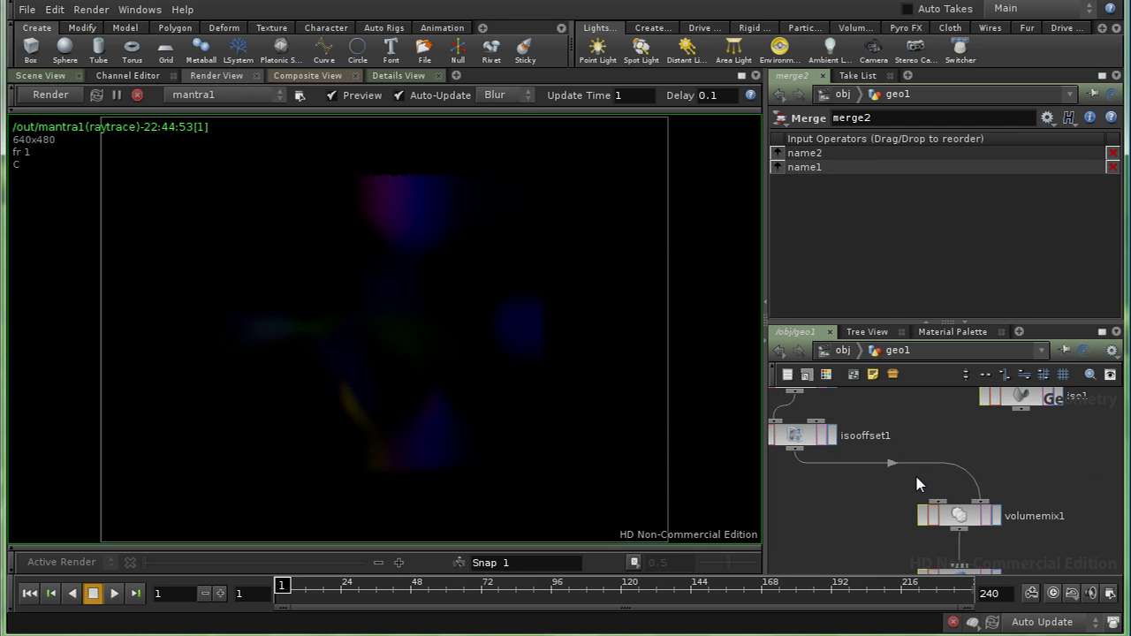
pyautogui.click(800, 454)
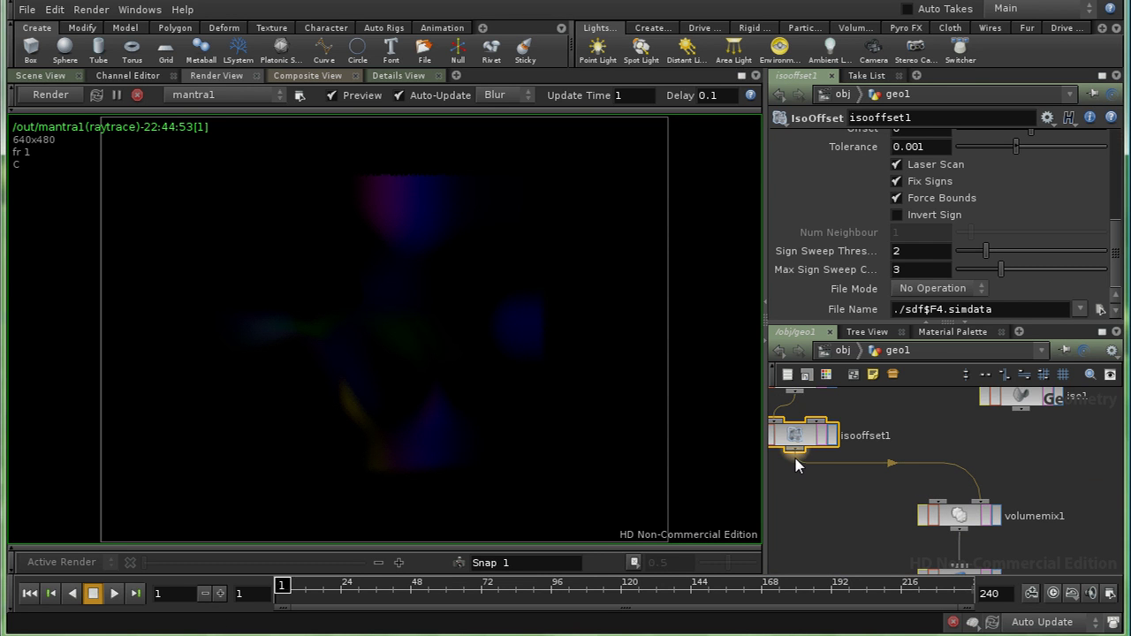
pyautogui.scroll(-2, 854, 492)
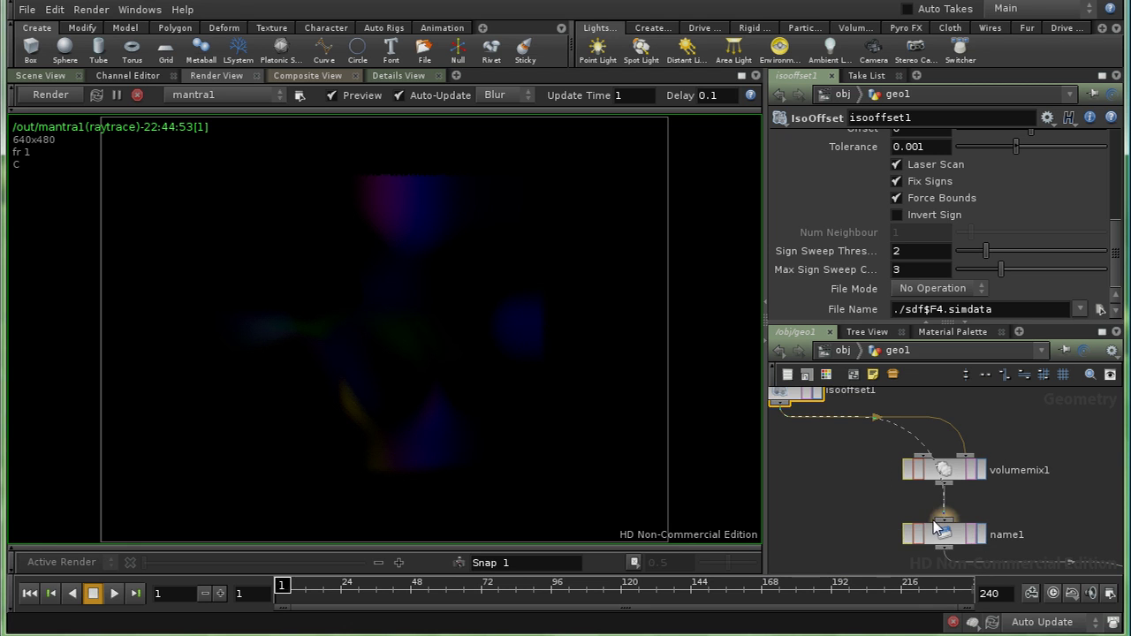
pyautogui.moveTo(942, 532); pyautogui.dragTo(882, 537)
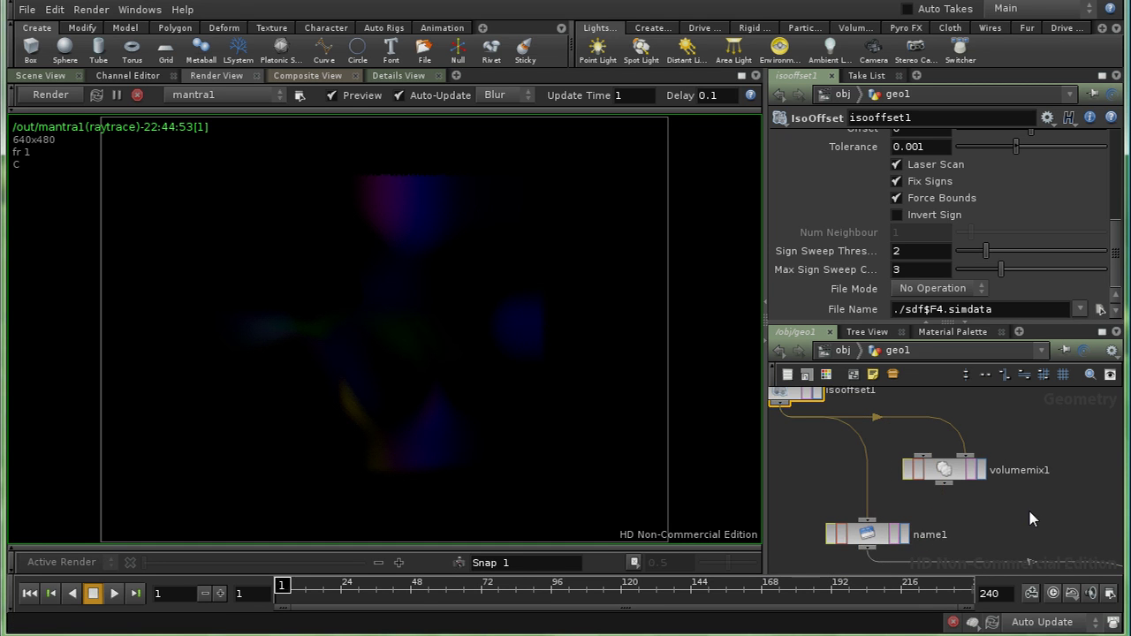
pyautogui.moveTo(1027, 507); pyautogui.dragTo(1053, 491, button='middle')
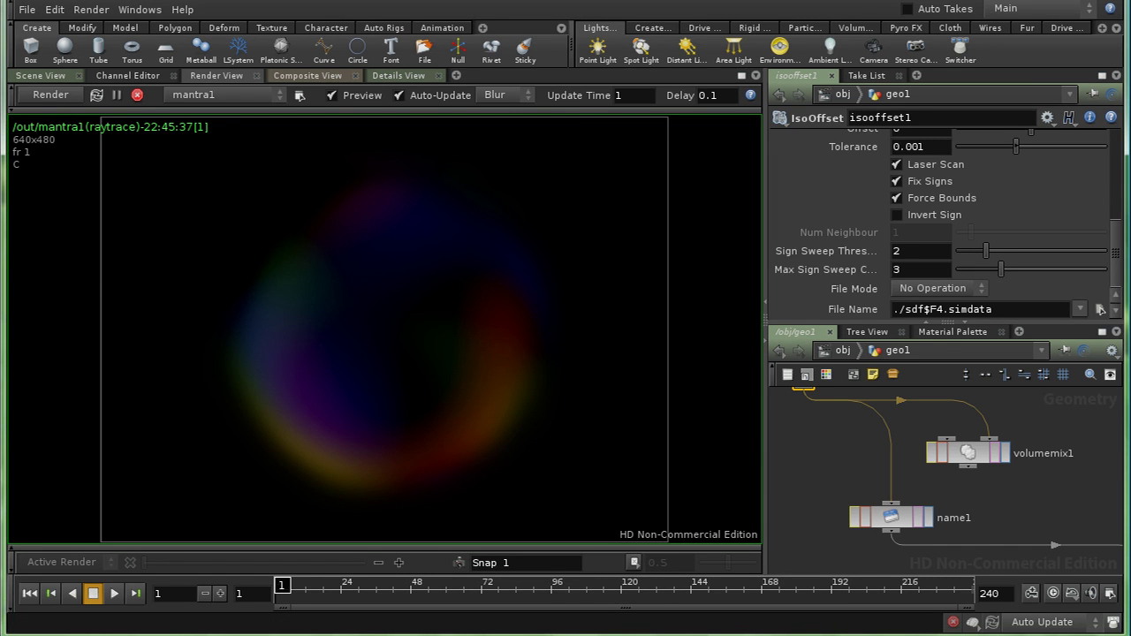
# At the object level, create a new geo2 Geometry object below geo1.
pyautogui.click(843, 350)
pyautogui.moveTo(815, 526); pyautogui.dragTo(896, 500, button='middle')
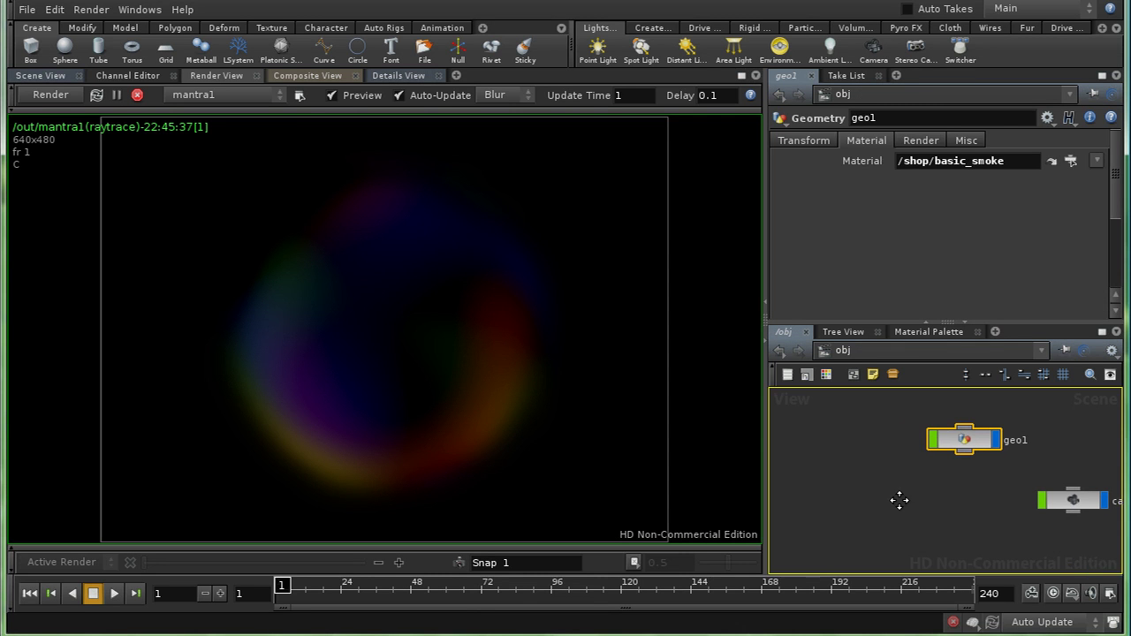
pyautogui.press('Tab')
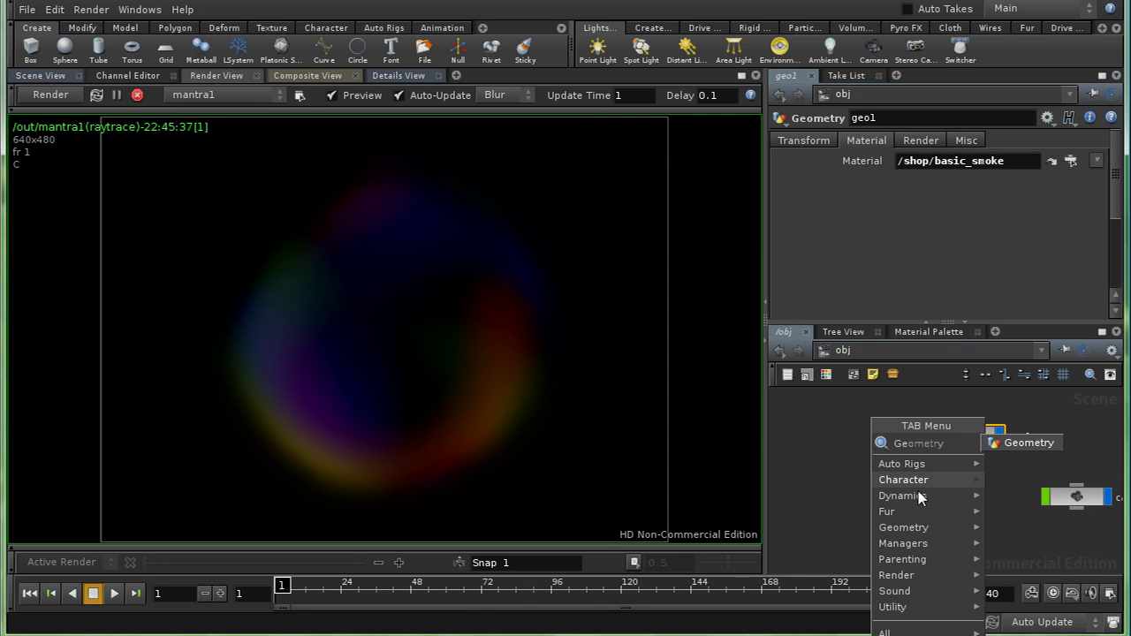
pyautogui.press('Return')
pyautogui.click(943, 513)
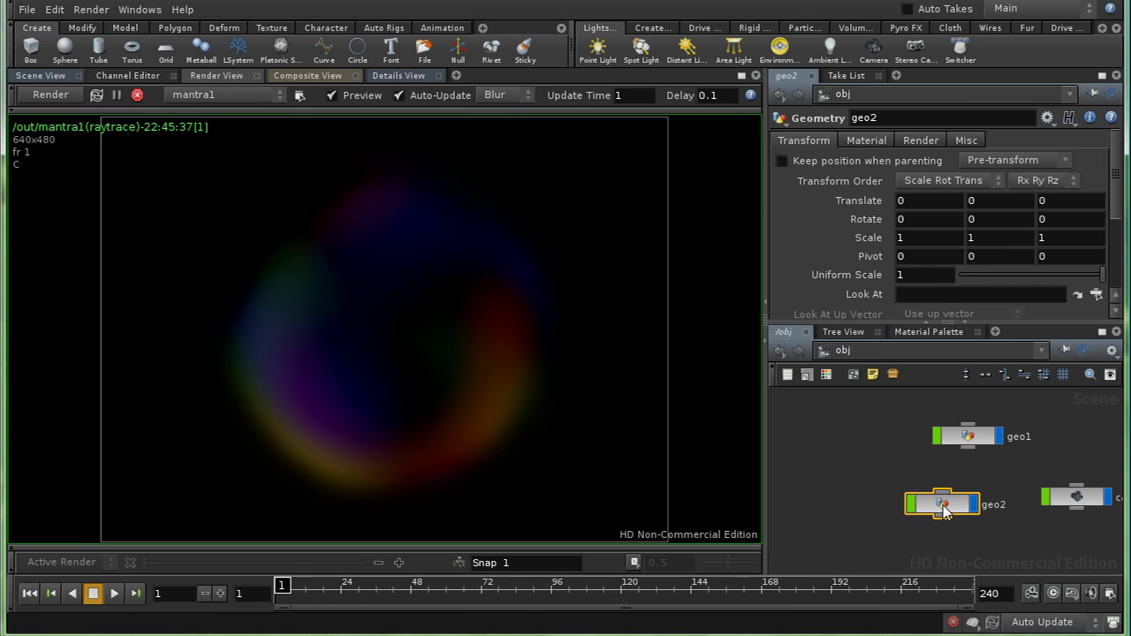
pyautogui.click(55, 75)
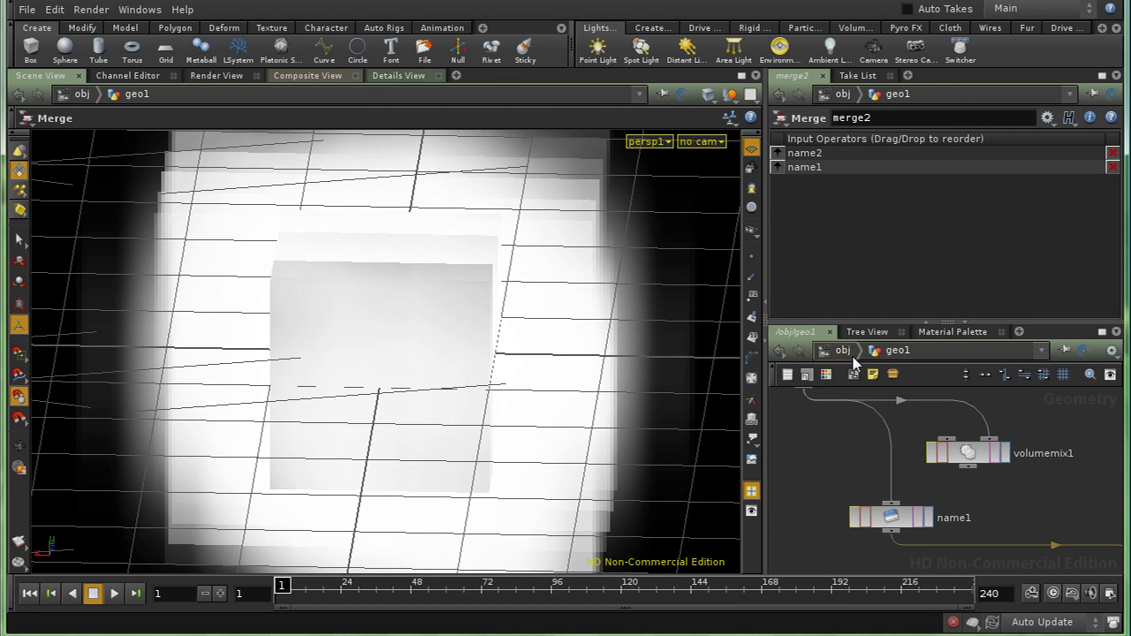
# Inside geo2, replace the default file1 node with a metaball1 node.
pyautogui.click(843, 350)
pyautogui.click(944, 511)
pyautogui.doubleClick(950, 517)
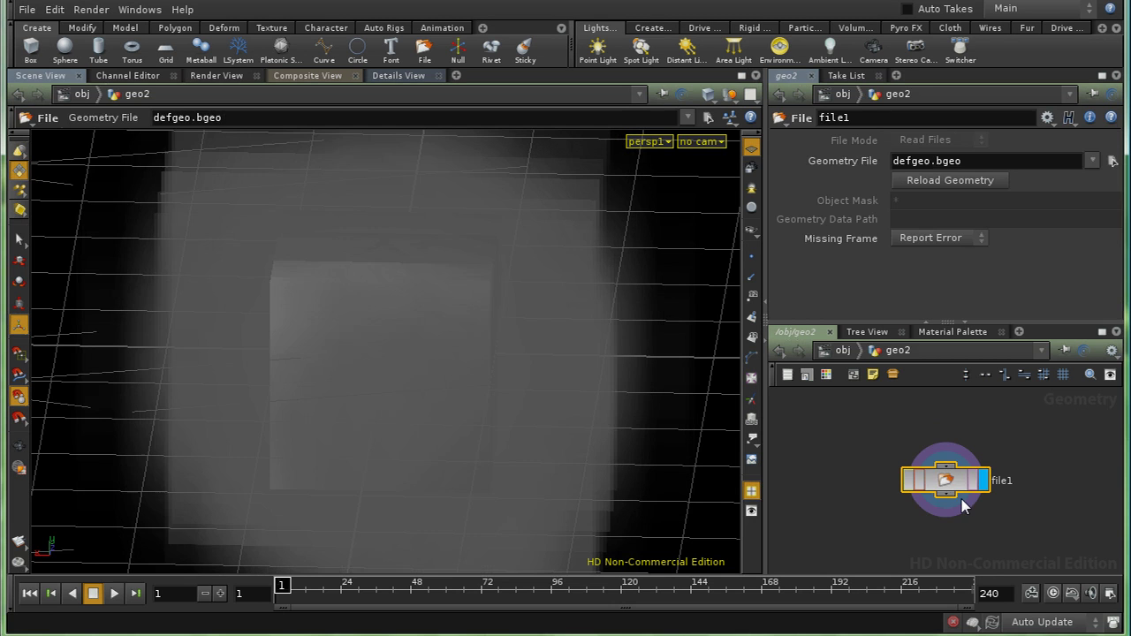
pyautogui.press('Delete')
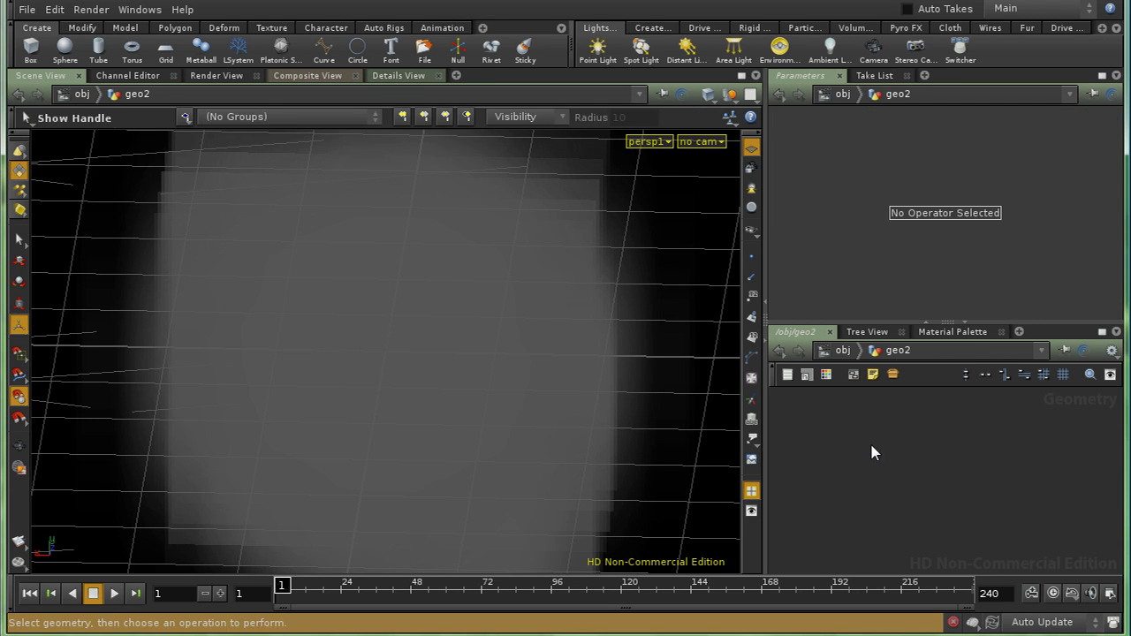
pyautogui.press('Tab')
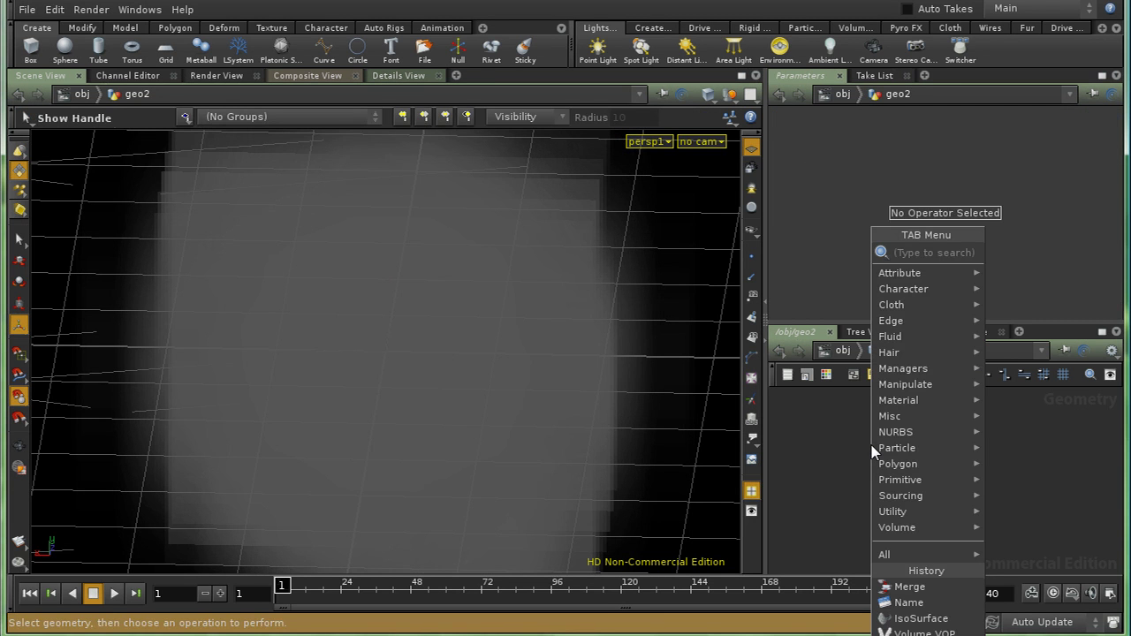
pyautogui.write('Meta')
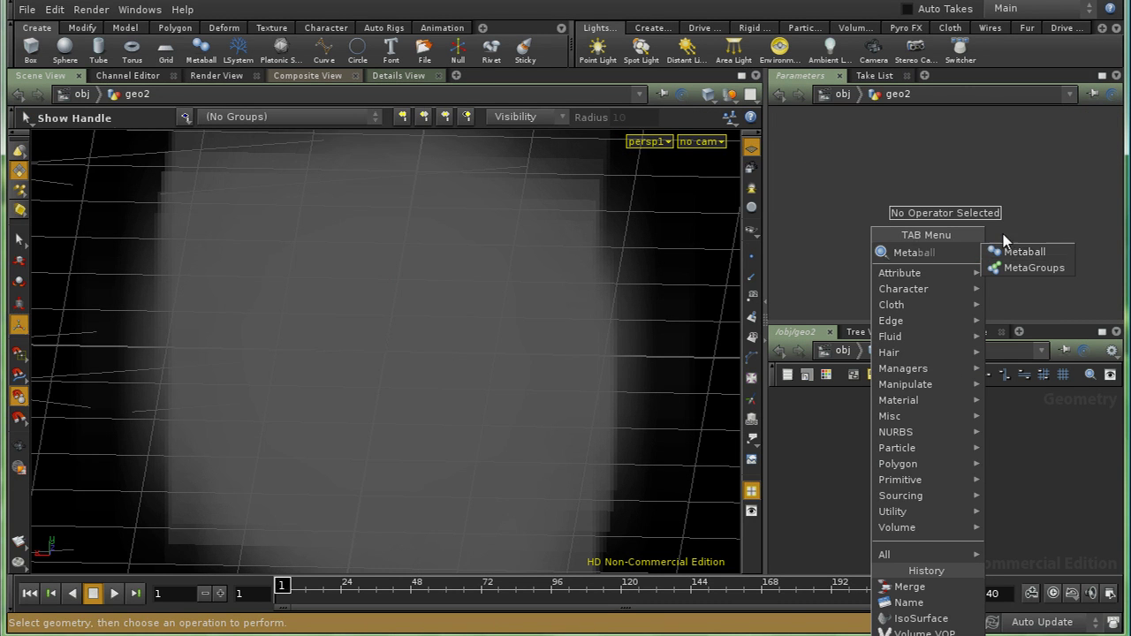
pyautogui.click(1017, 252)
pyautogui.click(951, 499)
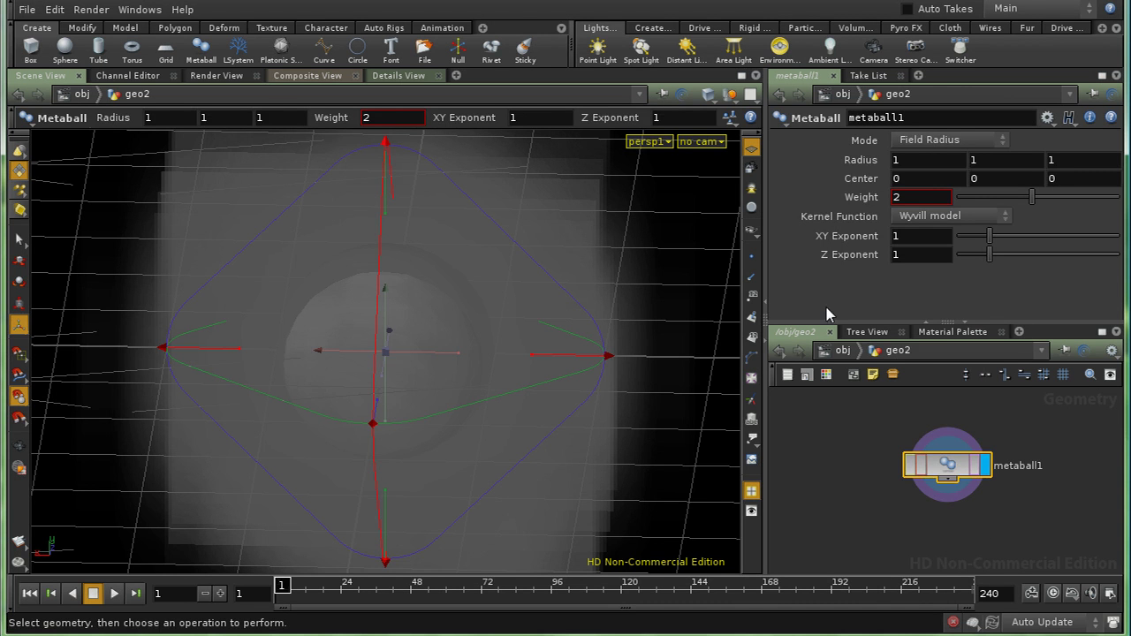
pyautogui.click(839, 350)
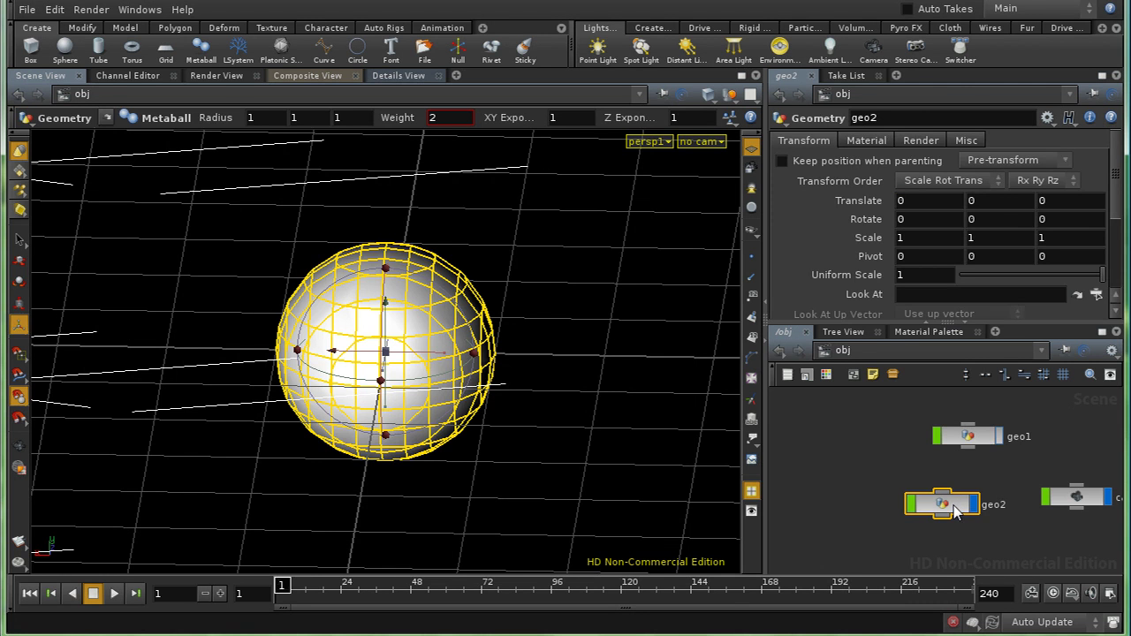
# Turn on Metaballs as Volume in geo2's Render > Geometry parameters.
pyautogui.doubleClick(943, 504)
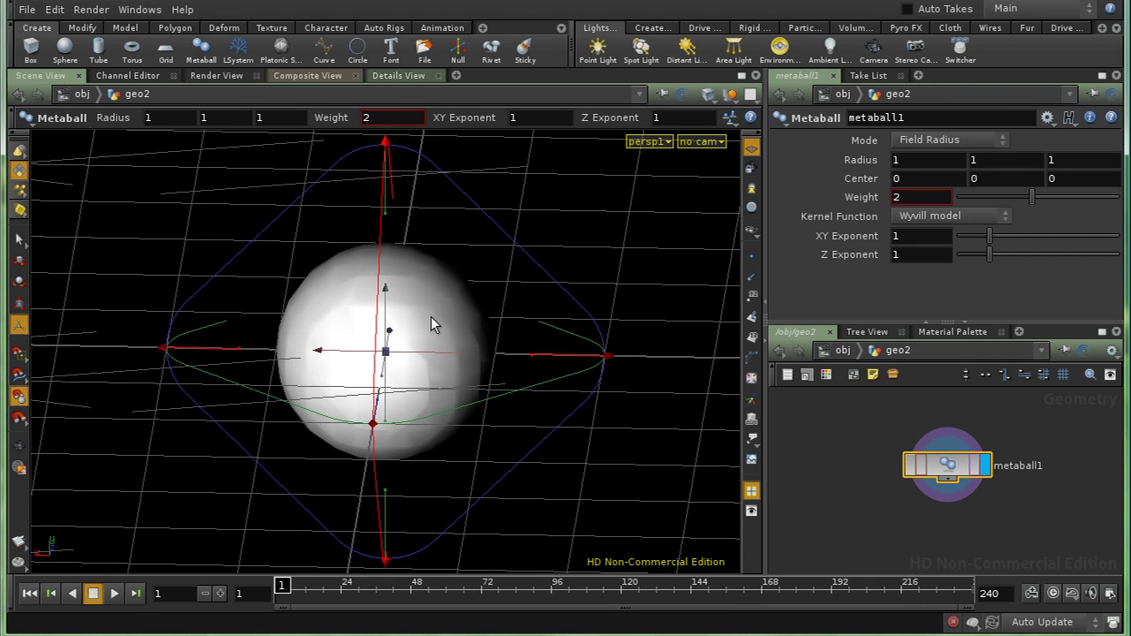
pyautogui.click(844, 352)
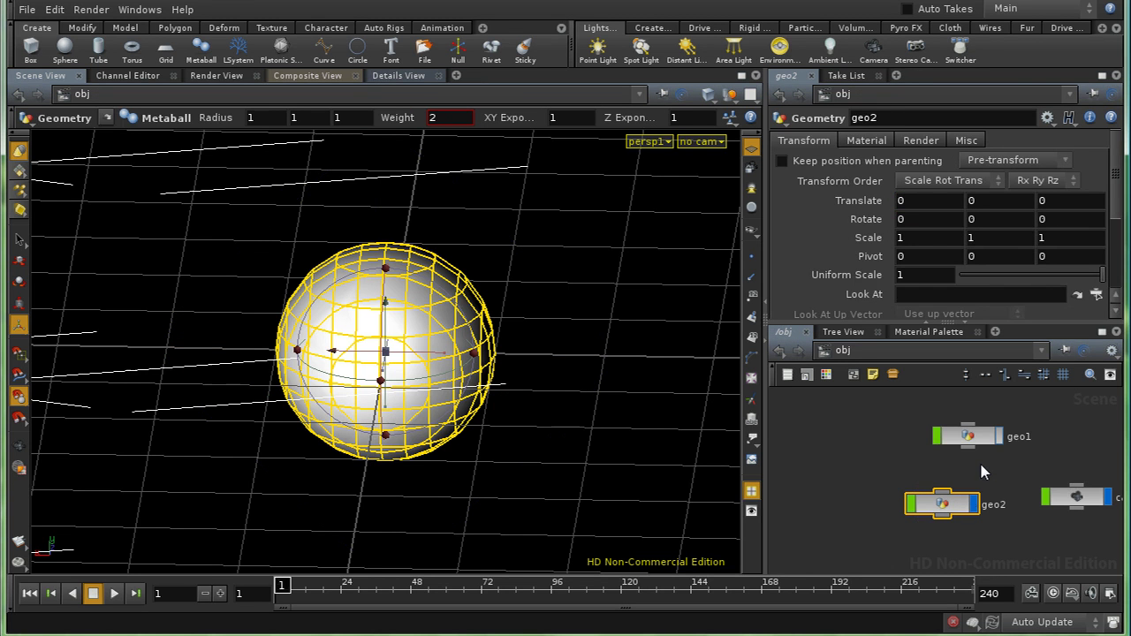
pyautogui.click(920, 145)
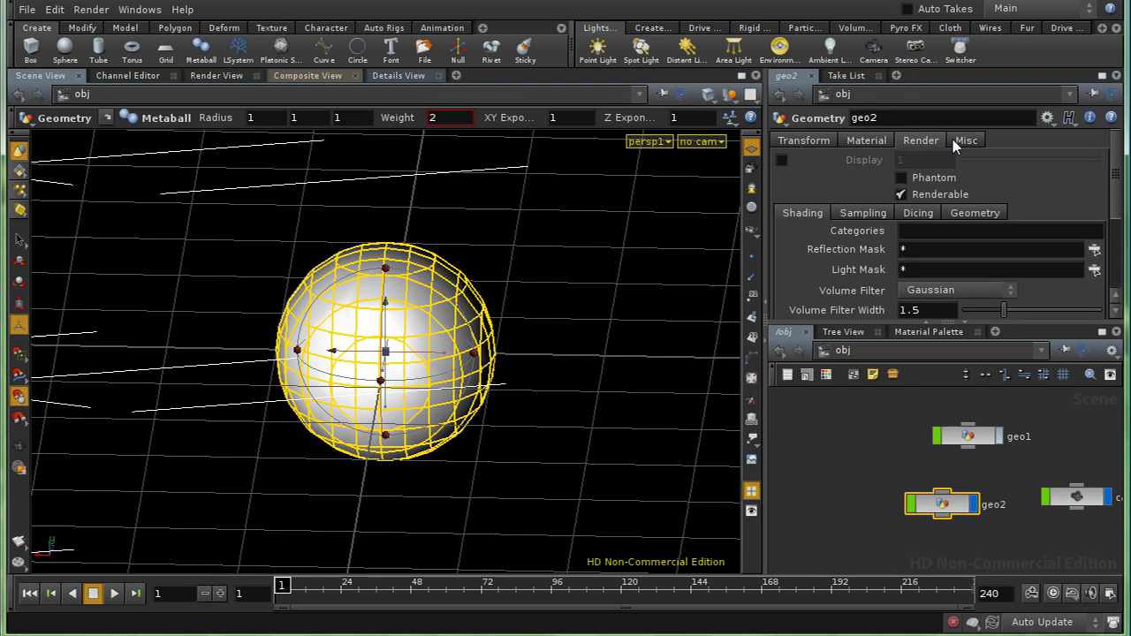
pyautogui.click(1001, 214)
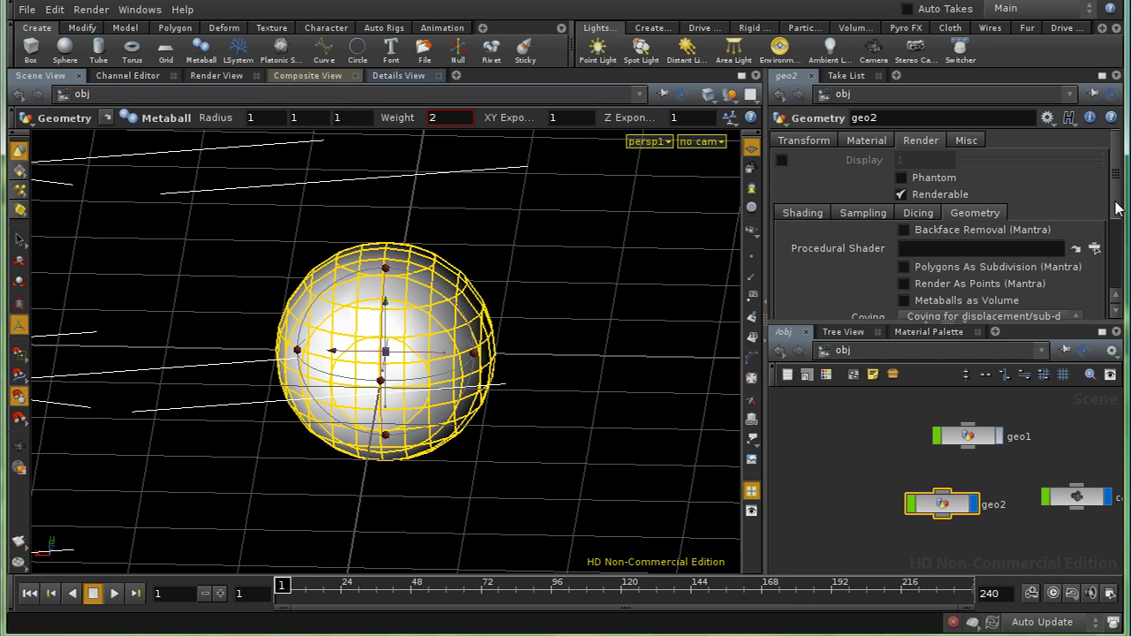
pyautogui.scroll(-1, 1118, 231)
pyautogui.scroll(-3, 1118, 231)
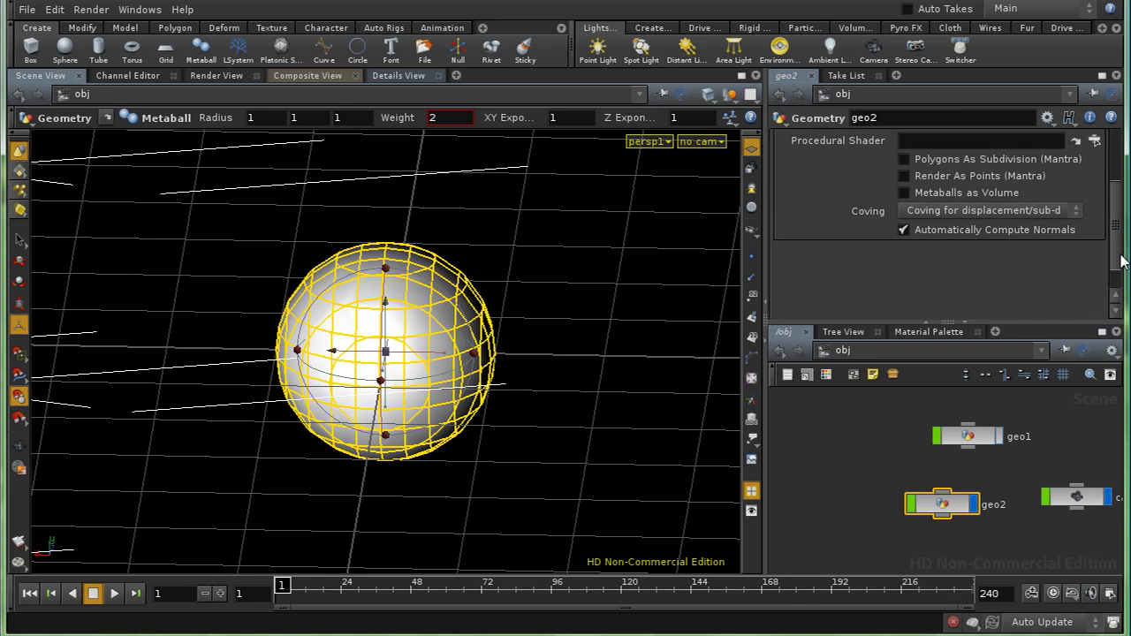
pyautogui.click(942, 193)
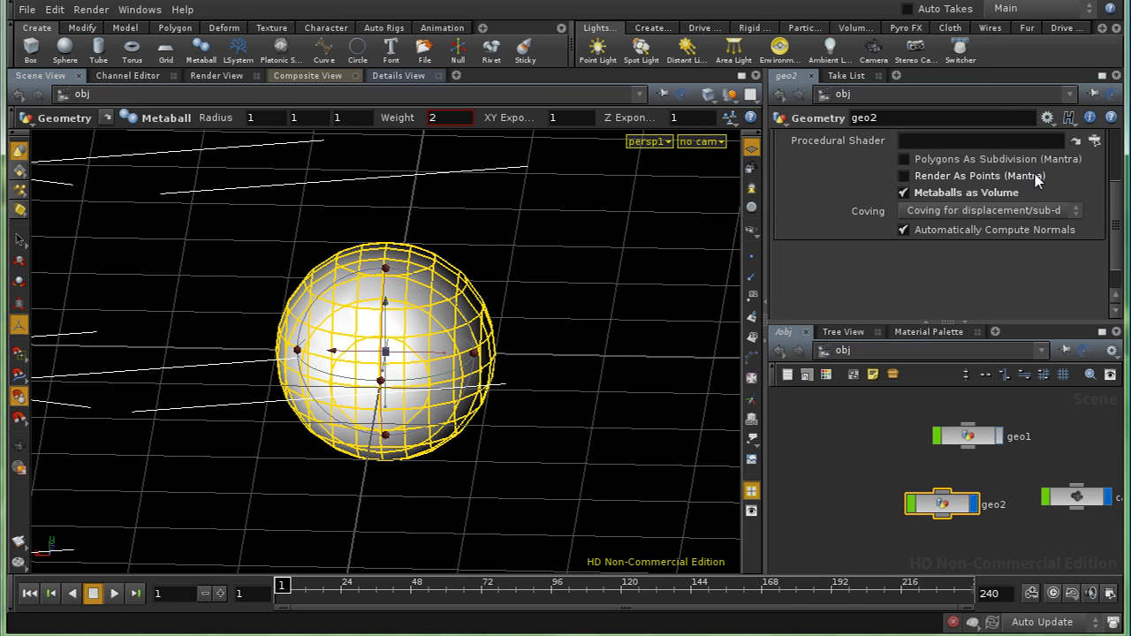
pyautogui.moveTo(1120, 187); pyautogui.dragTo(1117, 141)
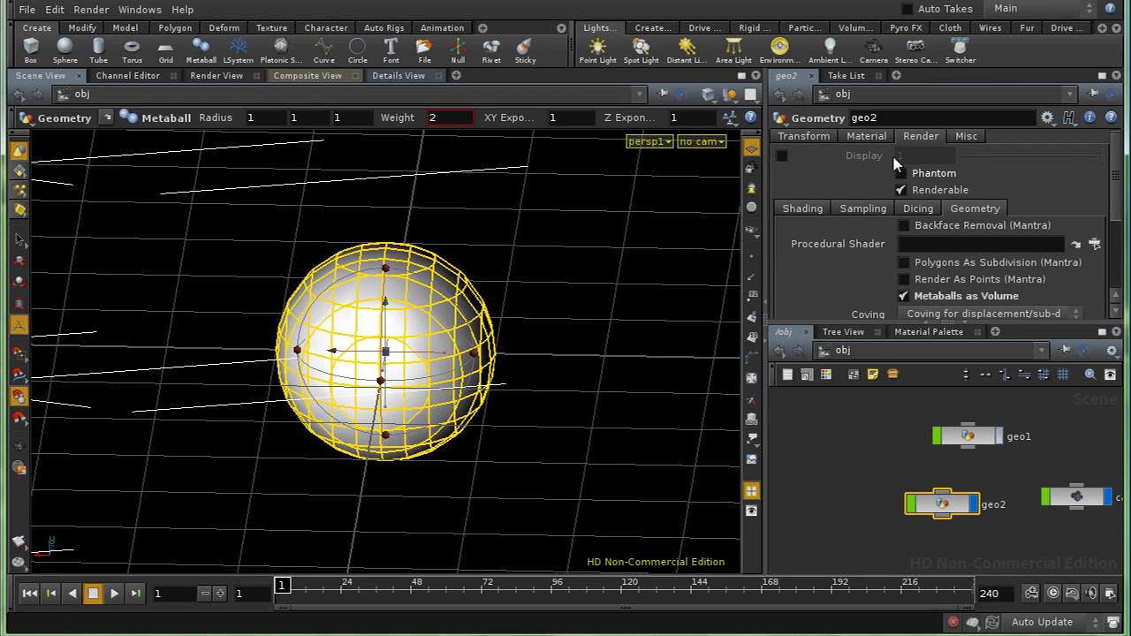
# Assign /shop/basic_smoke as geo2's material and view the render preview.
pyautogui.click(871, 134)
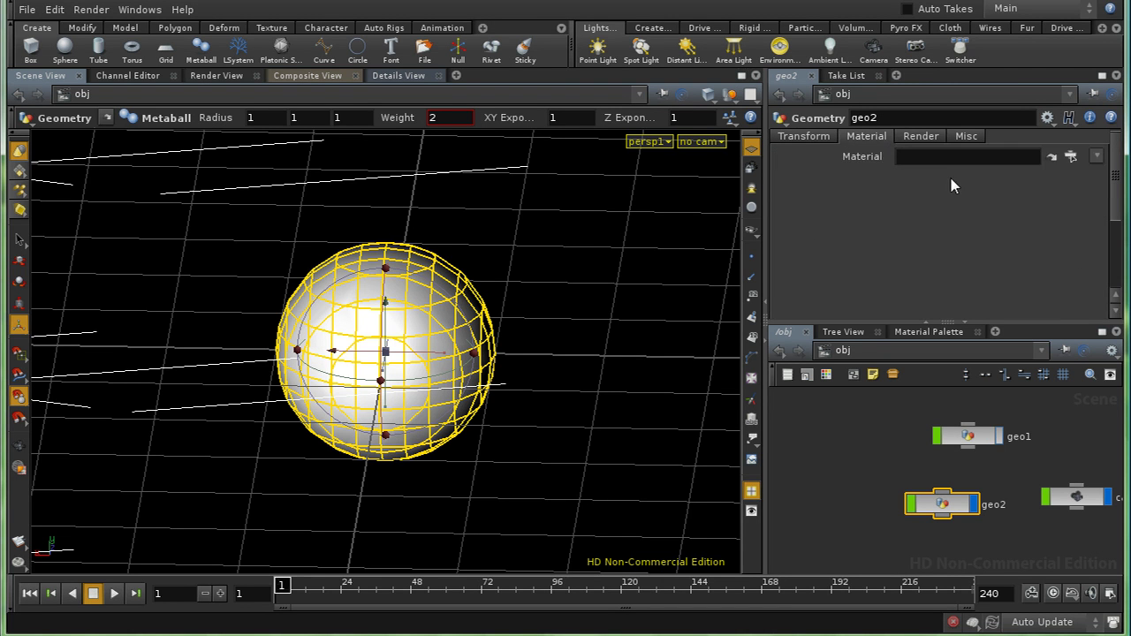
pyautogui.click(1052, 156)
pyautogui.click(995, 70)
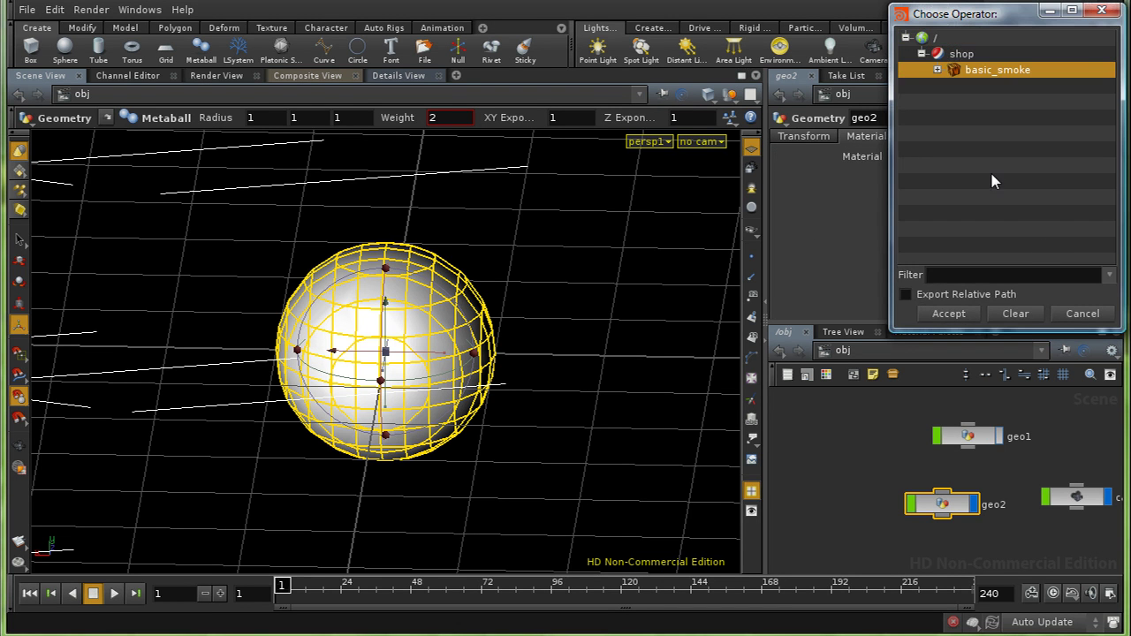
pyautogui.click(961, 317)
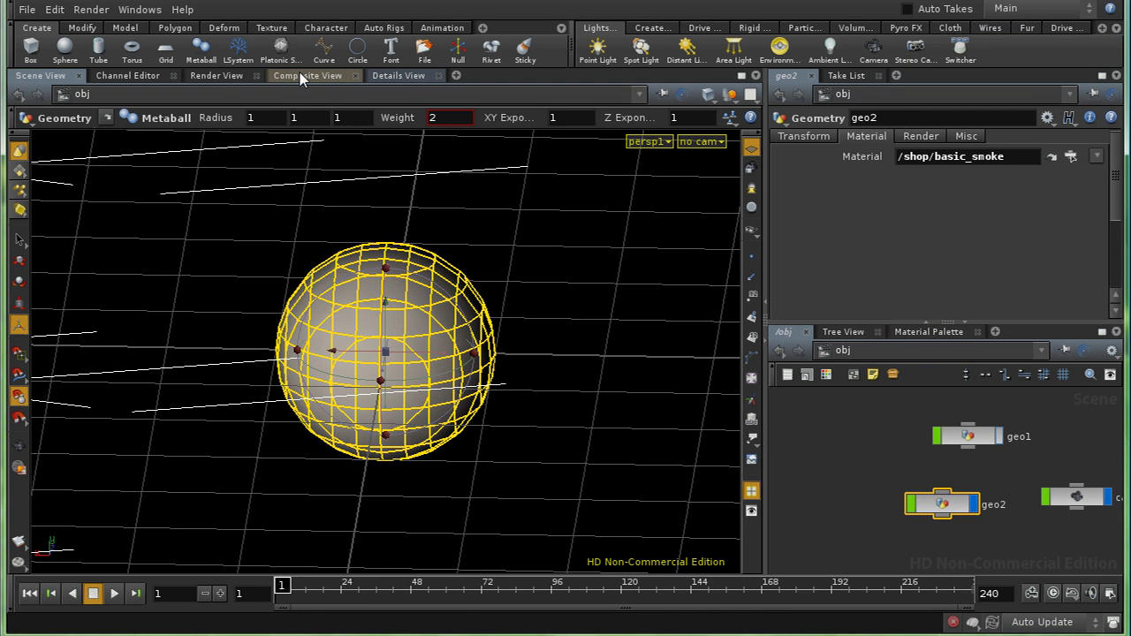
pyautogui.click(217, 76)
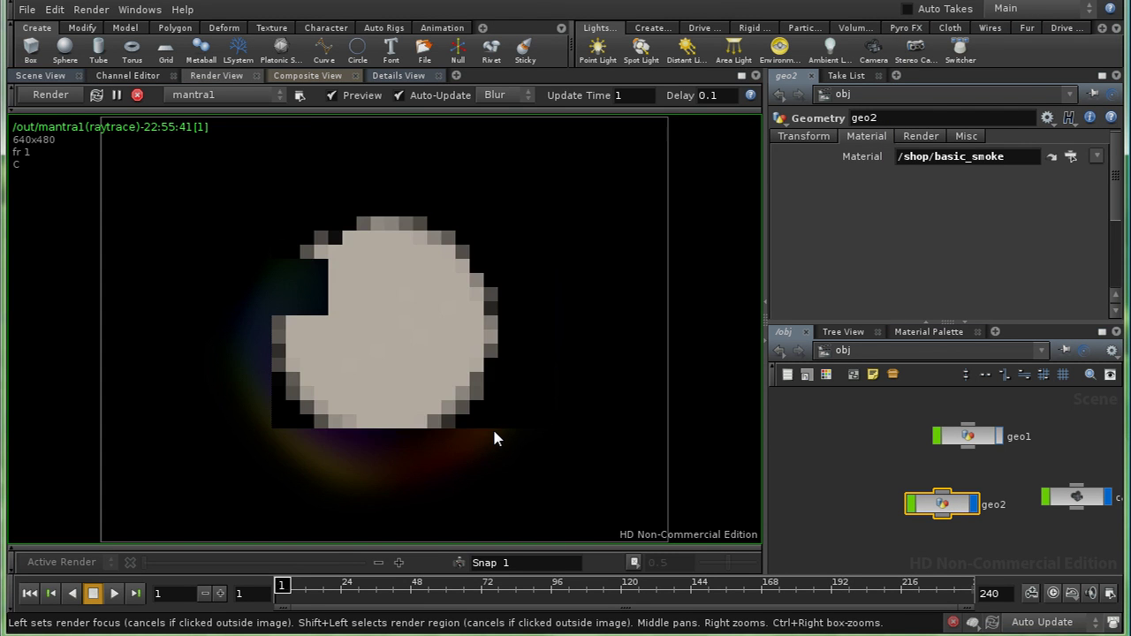